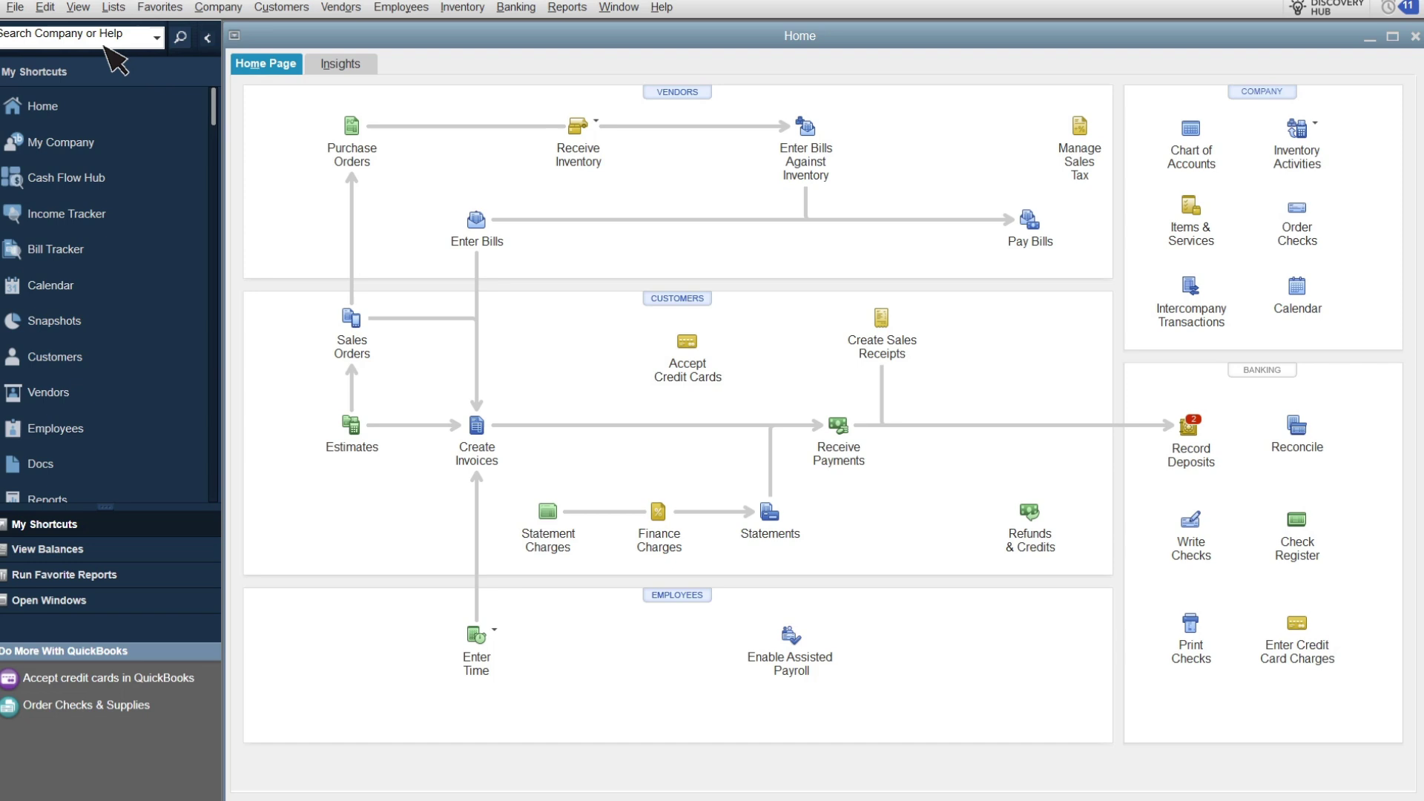
Step: Enable 'Link and track sales order line items with purchase orders' in company Items & Inventory preferences, then reopen Home
{"action": "left_click", "coordinate": [164, 84]}
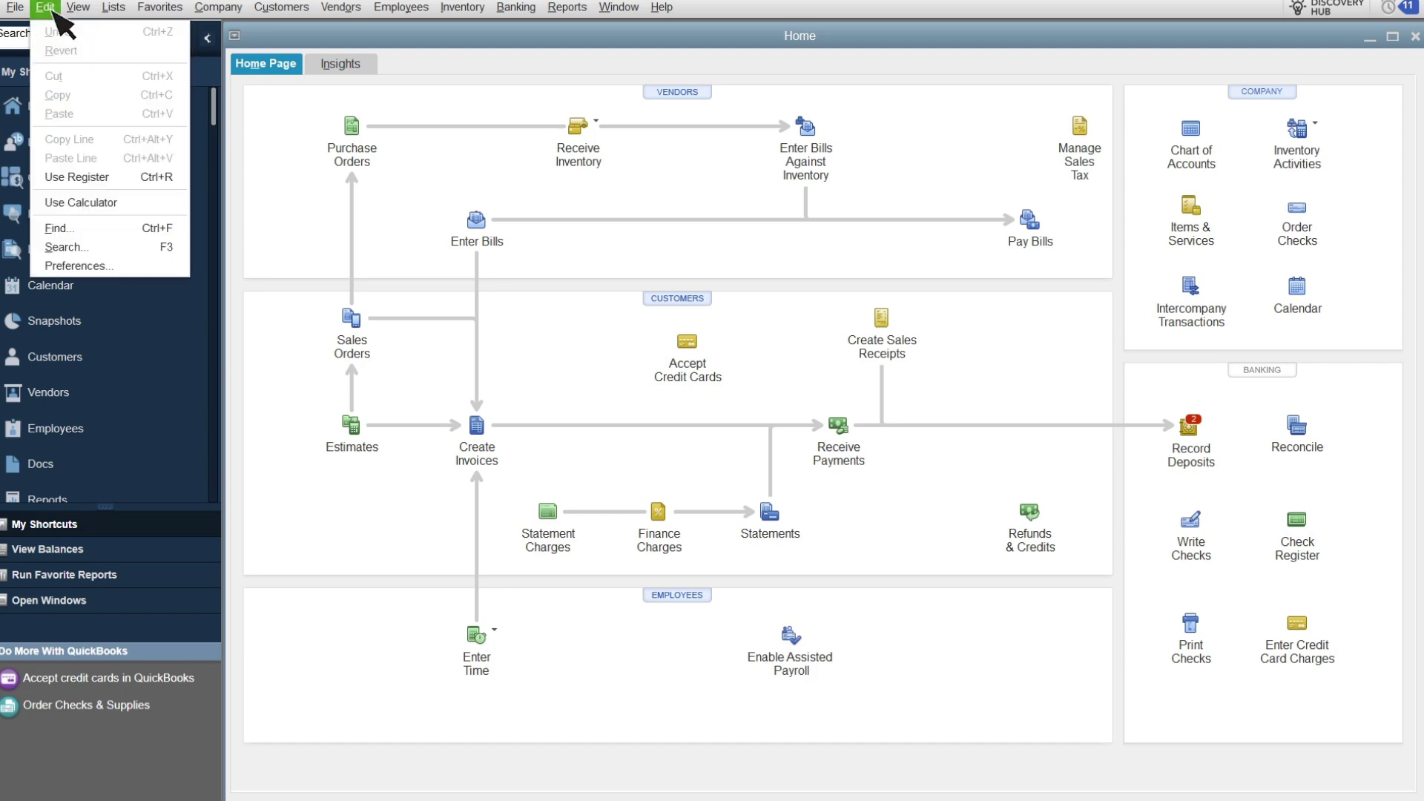
{"action": "left_click", "coordinate": [126, 268]}
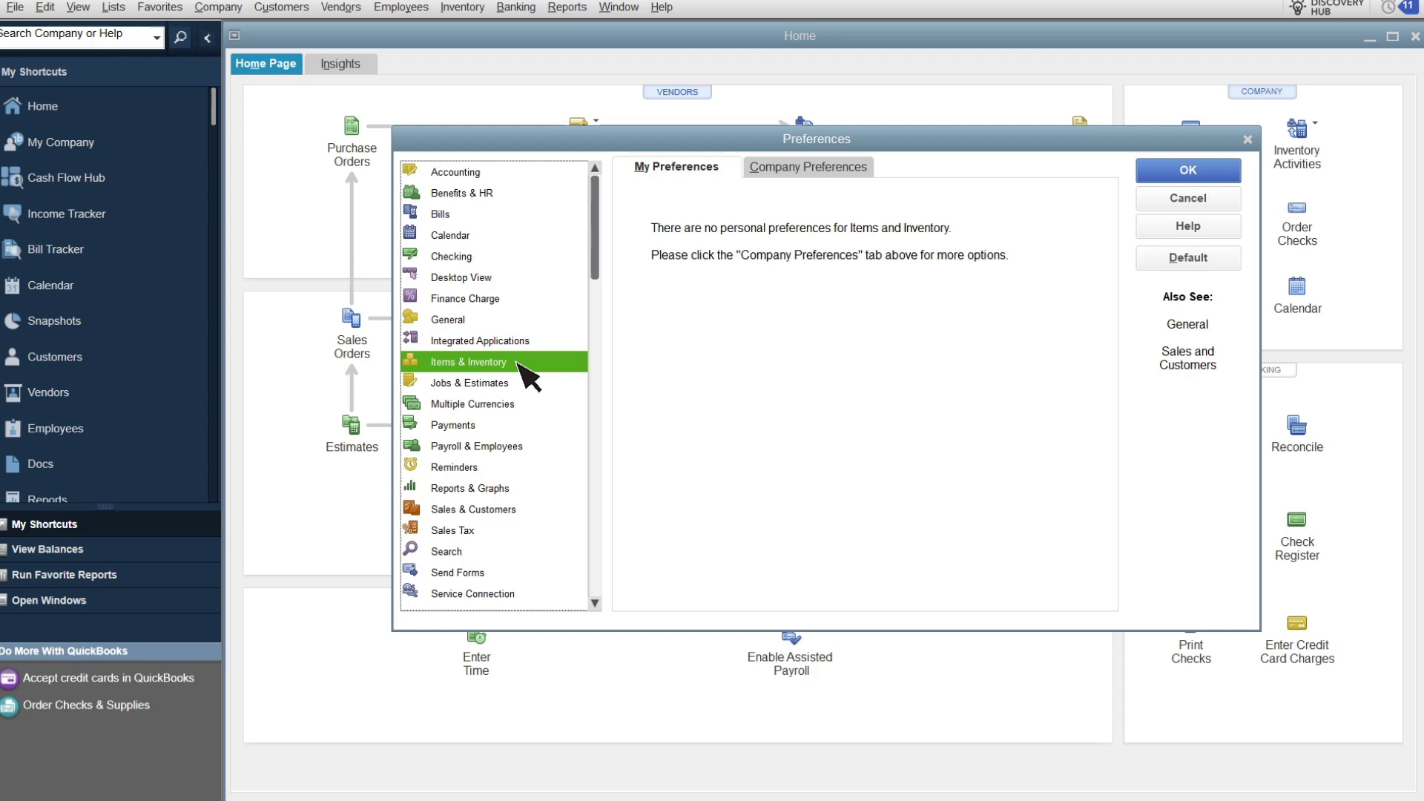
{"action": "left_click", "coordinate": [863, 169]}
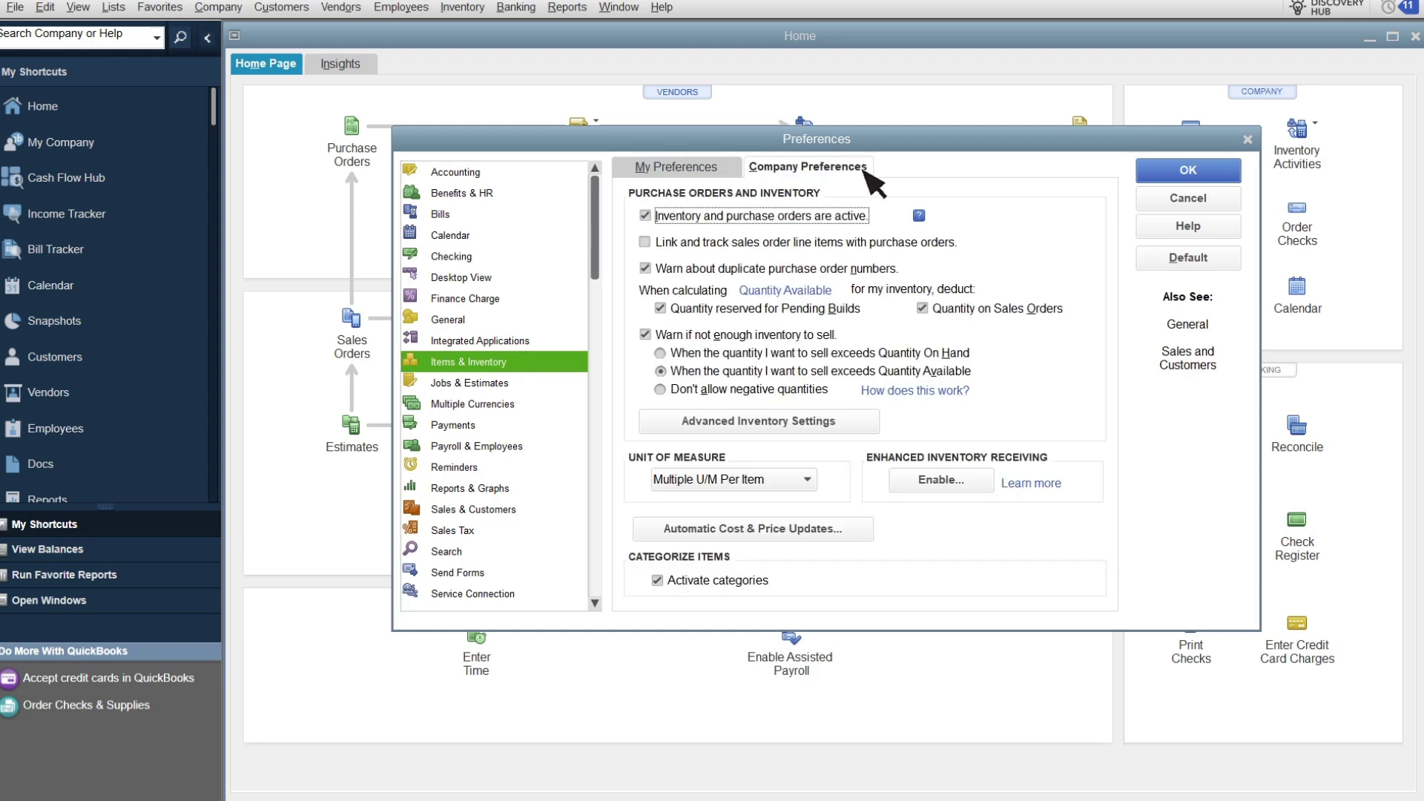
{"action": "left_click", "coordinate": [646, 243]}
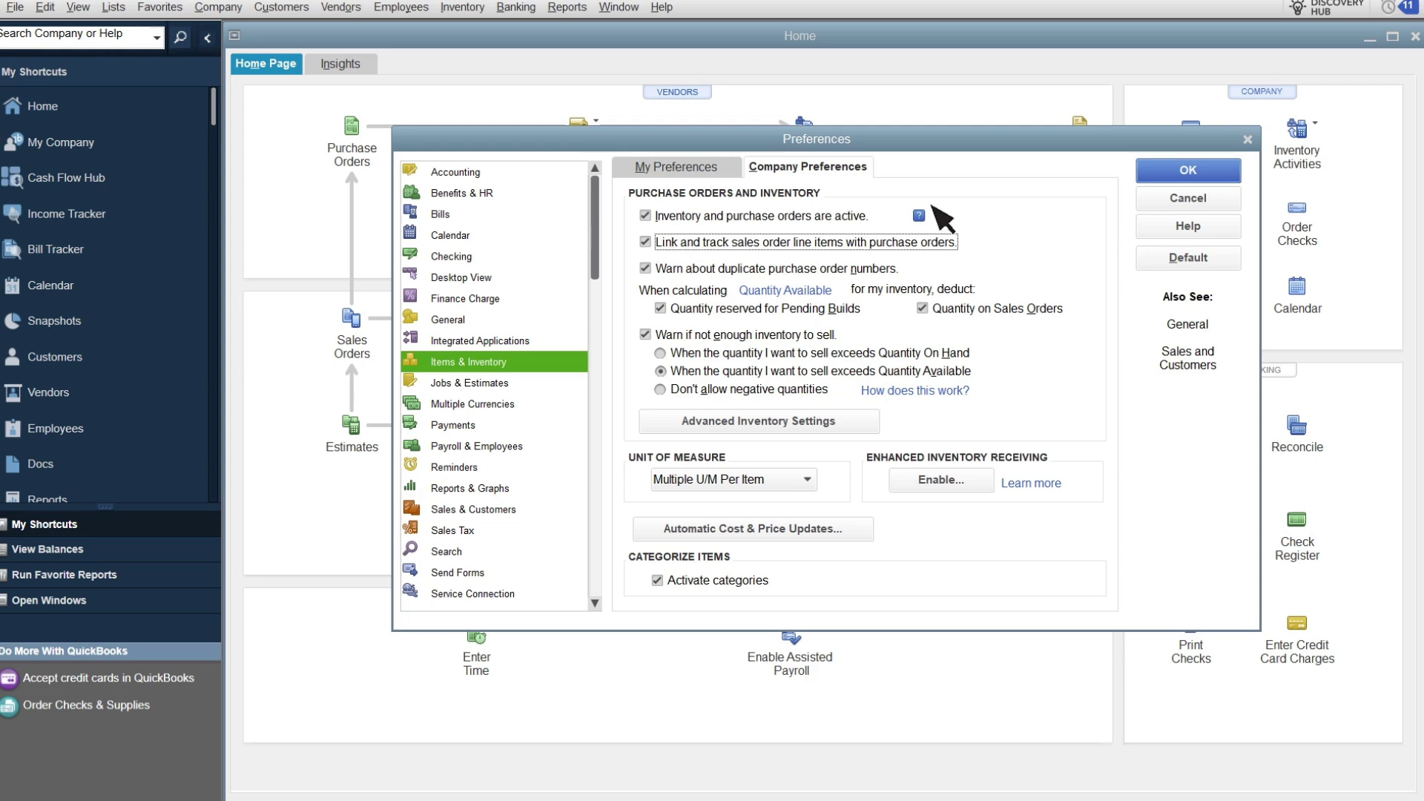
{"action": "left_click", "coordinate": [1221, 172]}
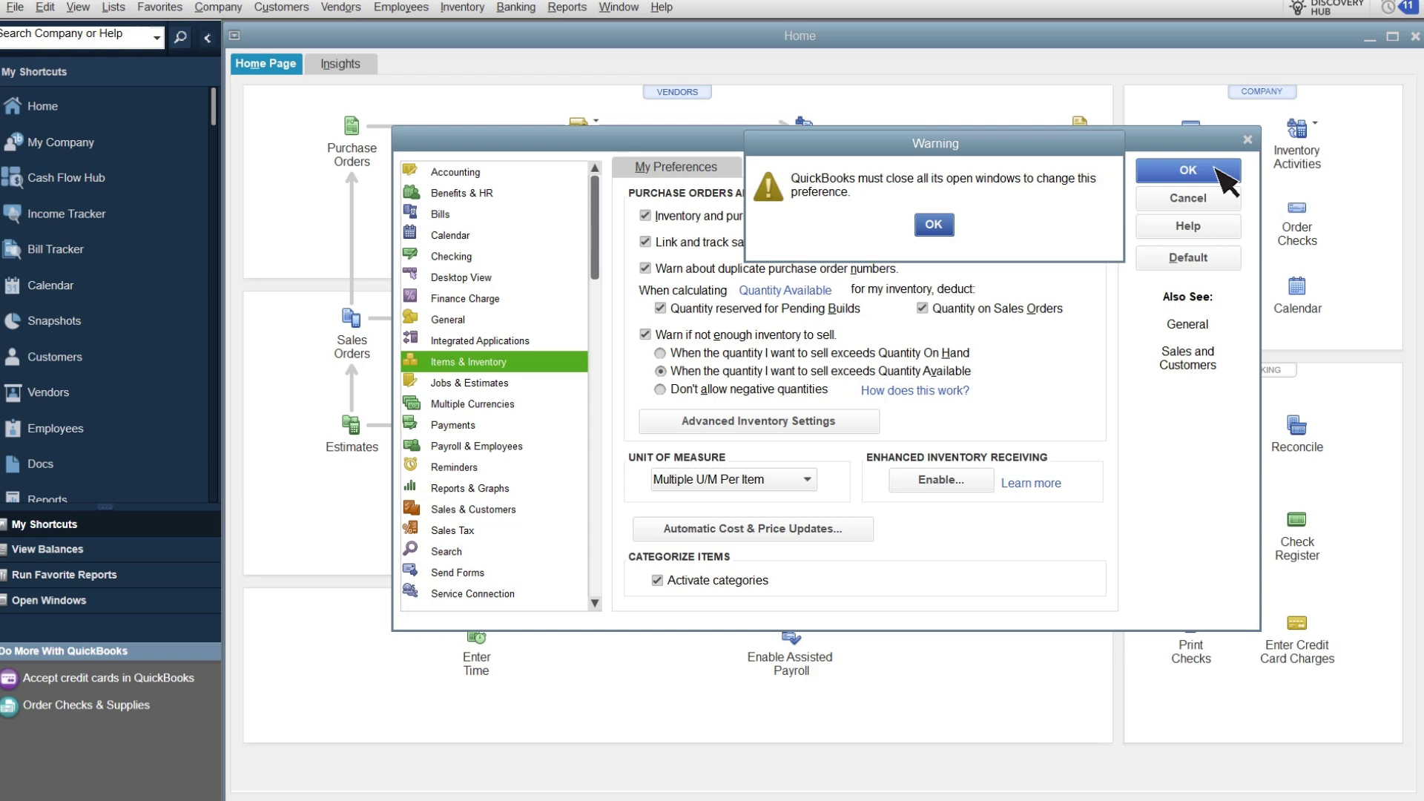
{"action": "left_click", "coordinate": [933, 224]}
{"action": "left_click", "coordinate": [120, 117]}
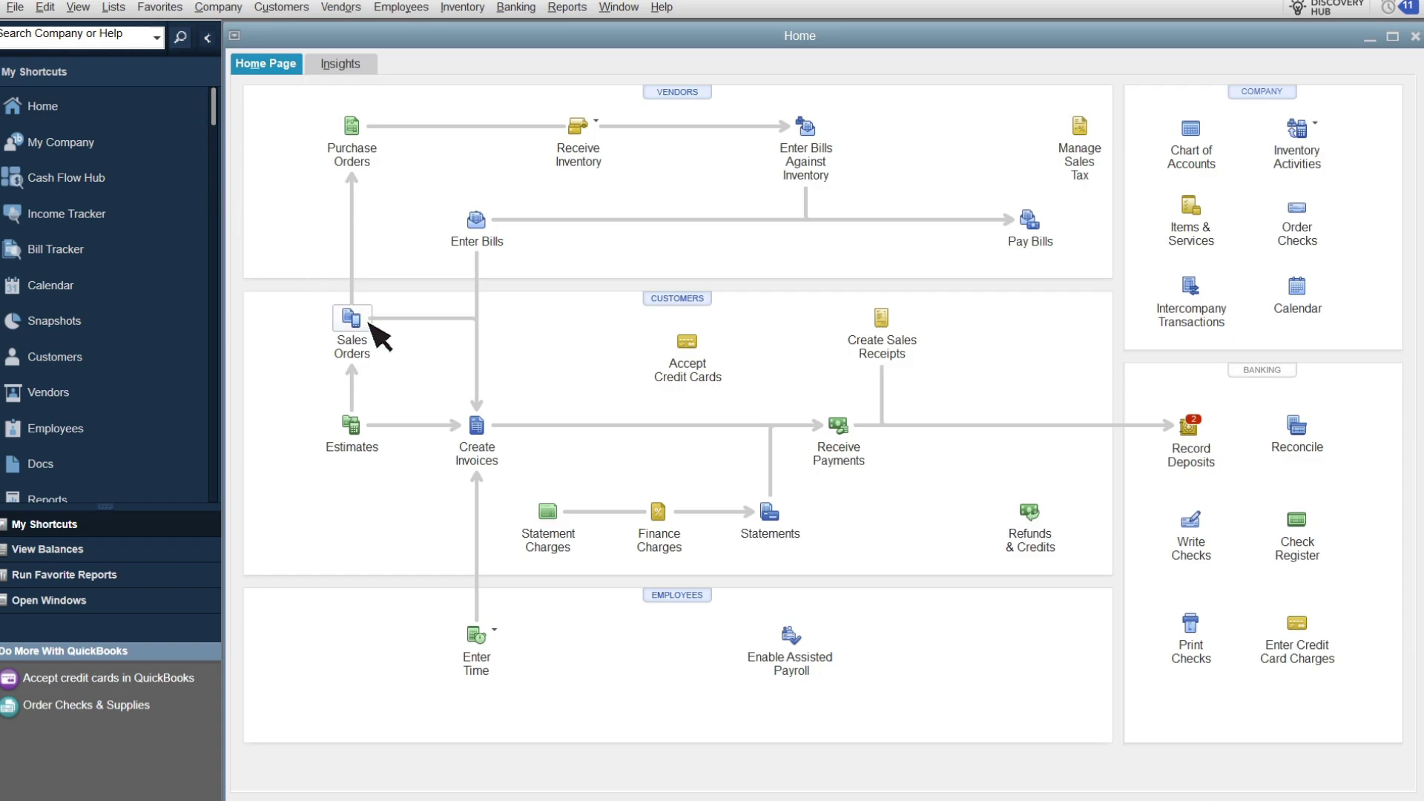
Step: Start a sales order for the Family Room job with 2 Wood Door:Interior
{"action": "left_click", "coordinate": [370, 324]}
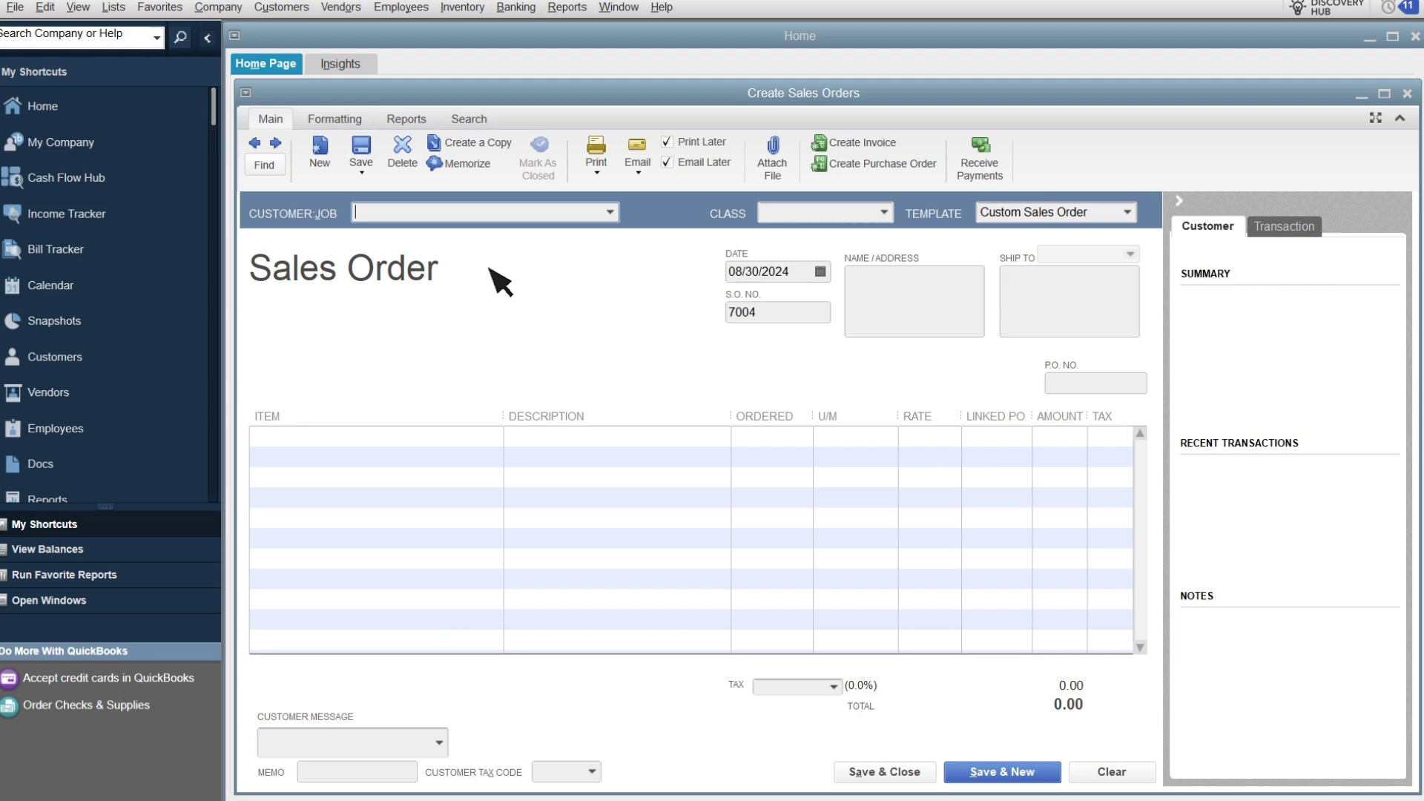
{"action": "left_click", "coordinate": [609, 213]}
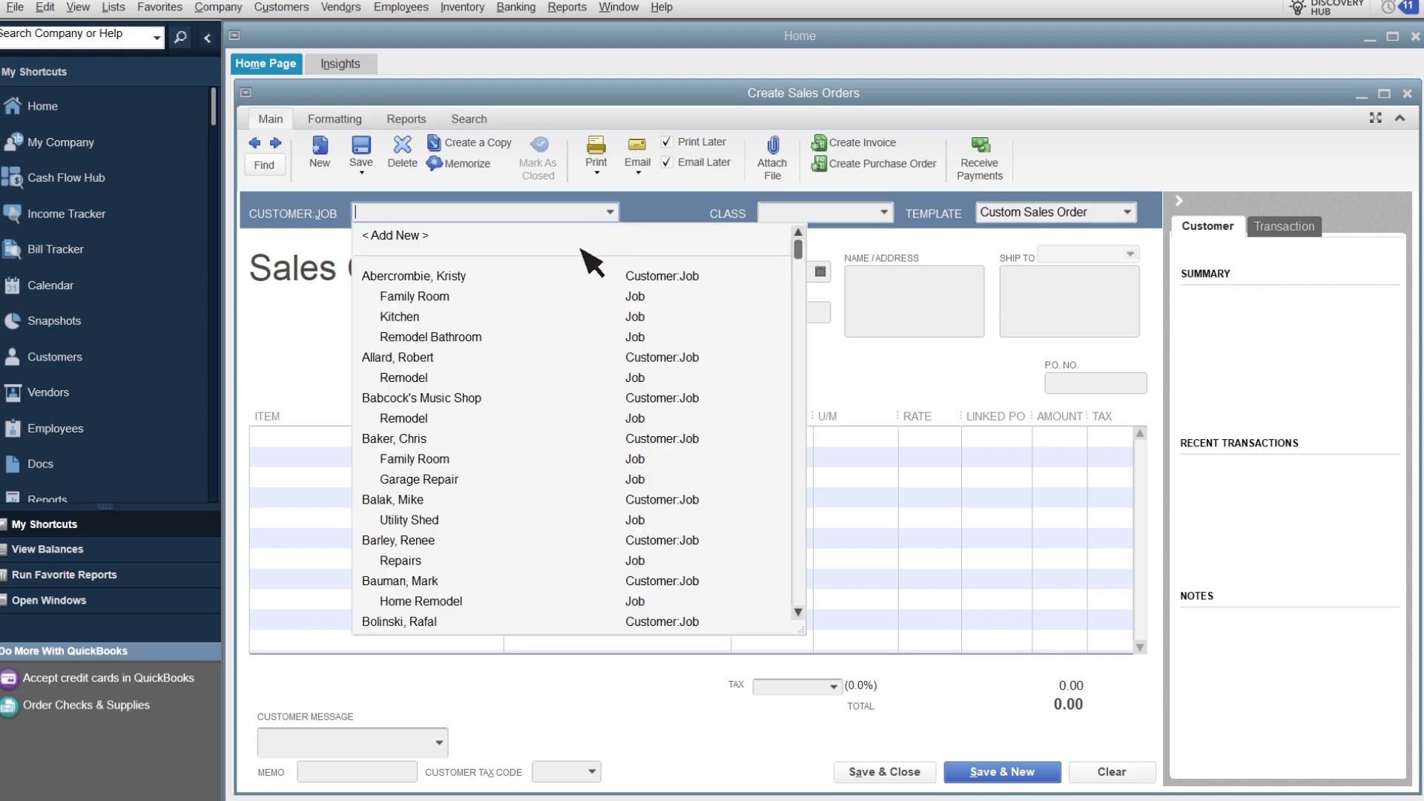
{"action": "left_click", "coordinate": [551, 297]}
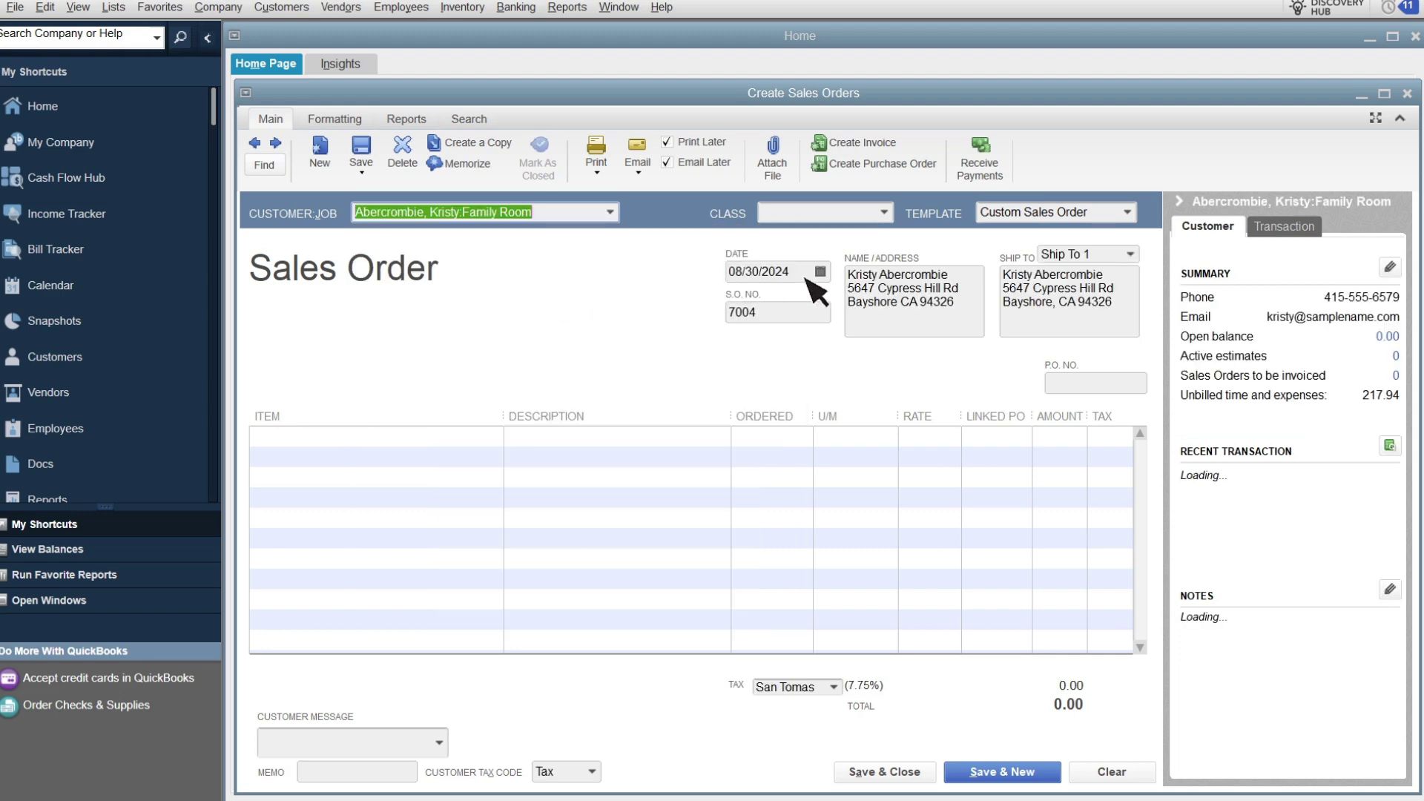
{"action": "left_click", "coordinate": [495, 436]}
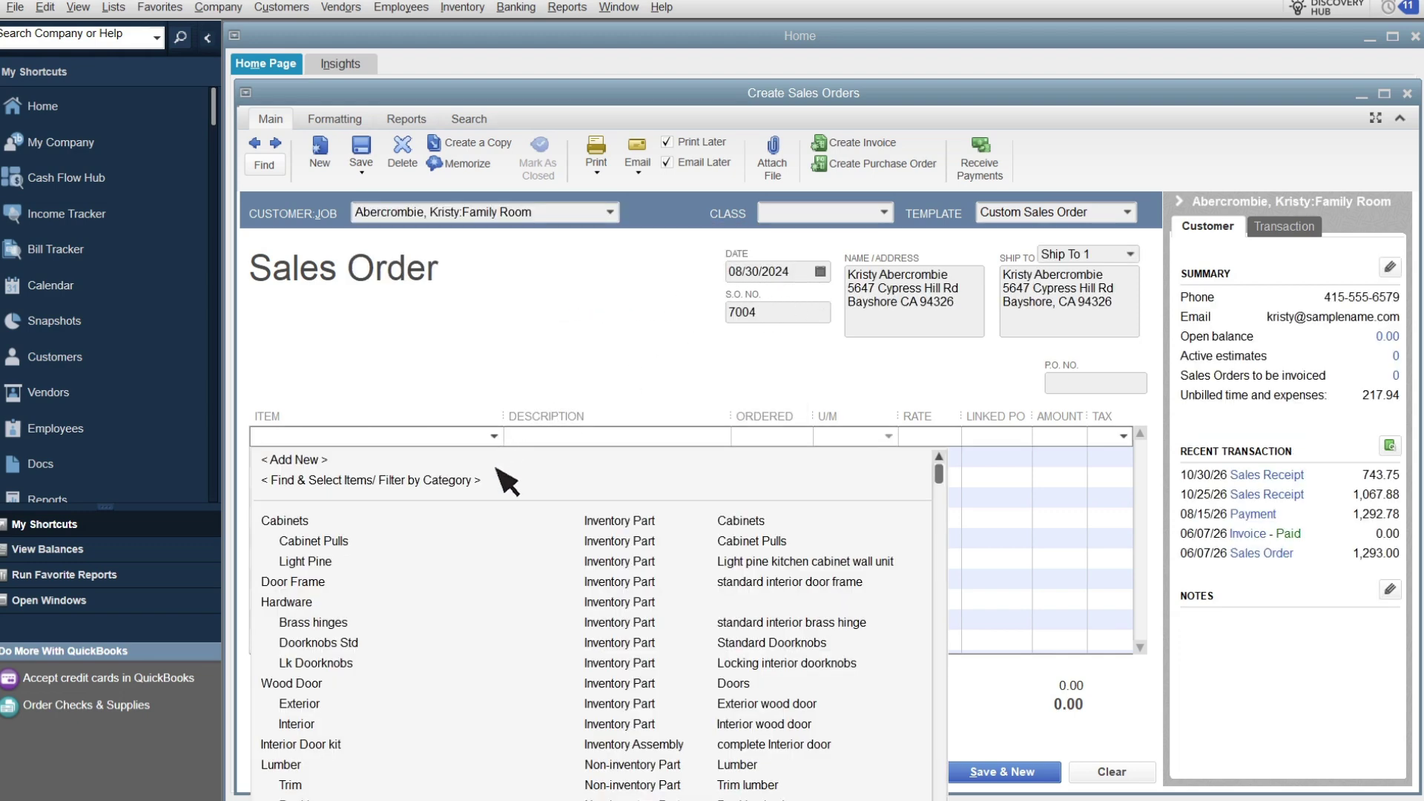
{"action": "left_click", "coordinate": [484, 723]}
{"action": "left_click", "coordinate": [764, 438]}
{"action": "type", "text": "2"}
Step: Add 4 Brass hinges and 4 Doorknobs Std, then save sales order 7004
{"action": "left_click", "coordinate": [494, 457]}
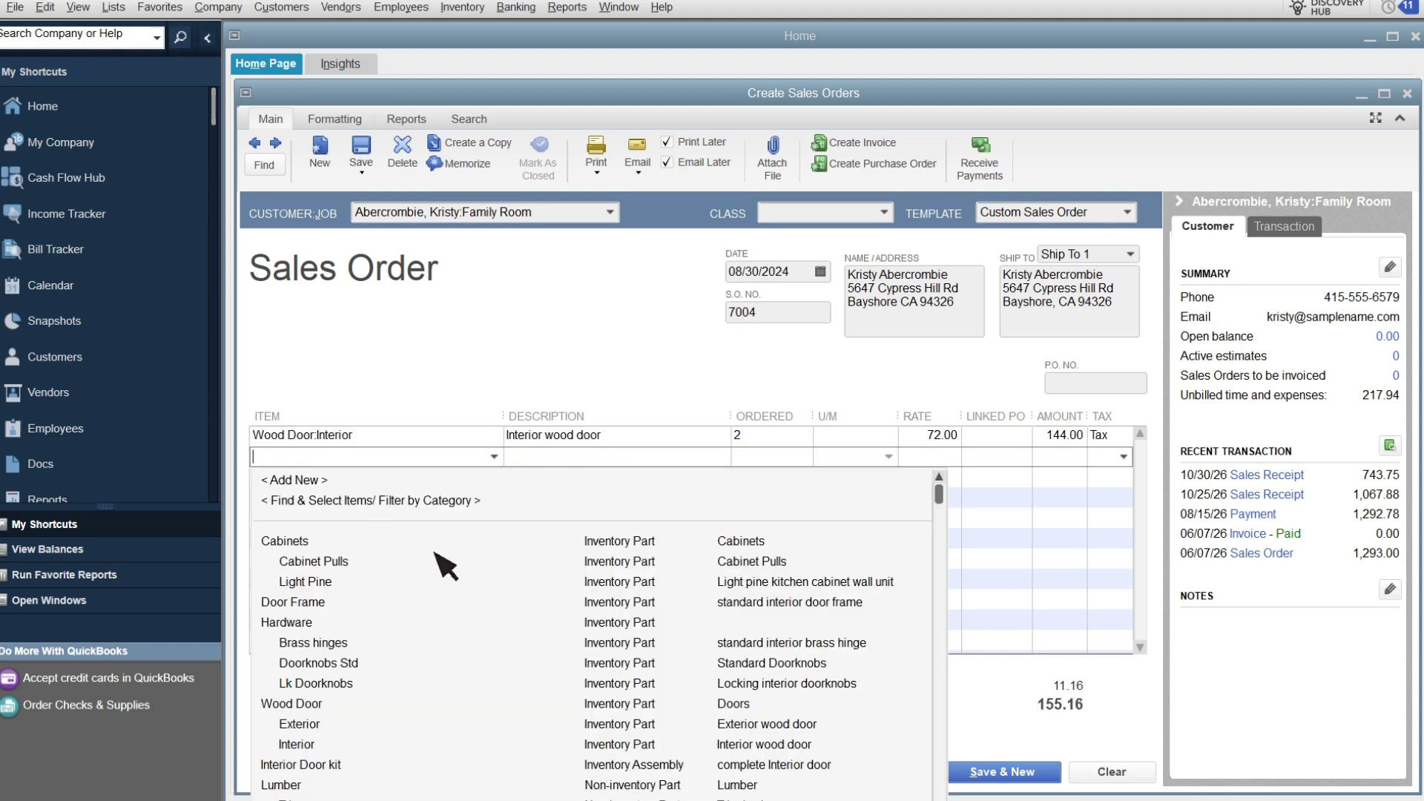
{"action": "left_click", "coordinate": [372, 644]}
{"action": "left_click", "coordinate": [734, 456]}
{"action": "type", "text": "4"}
{"action": "left_click", "coordinate": [494, 477]}
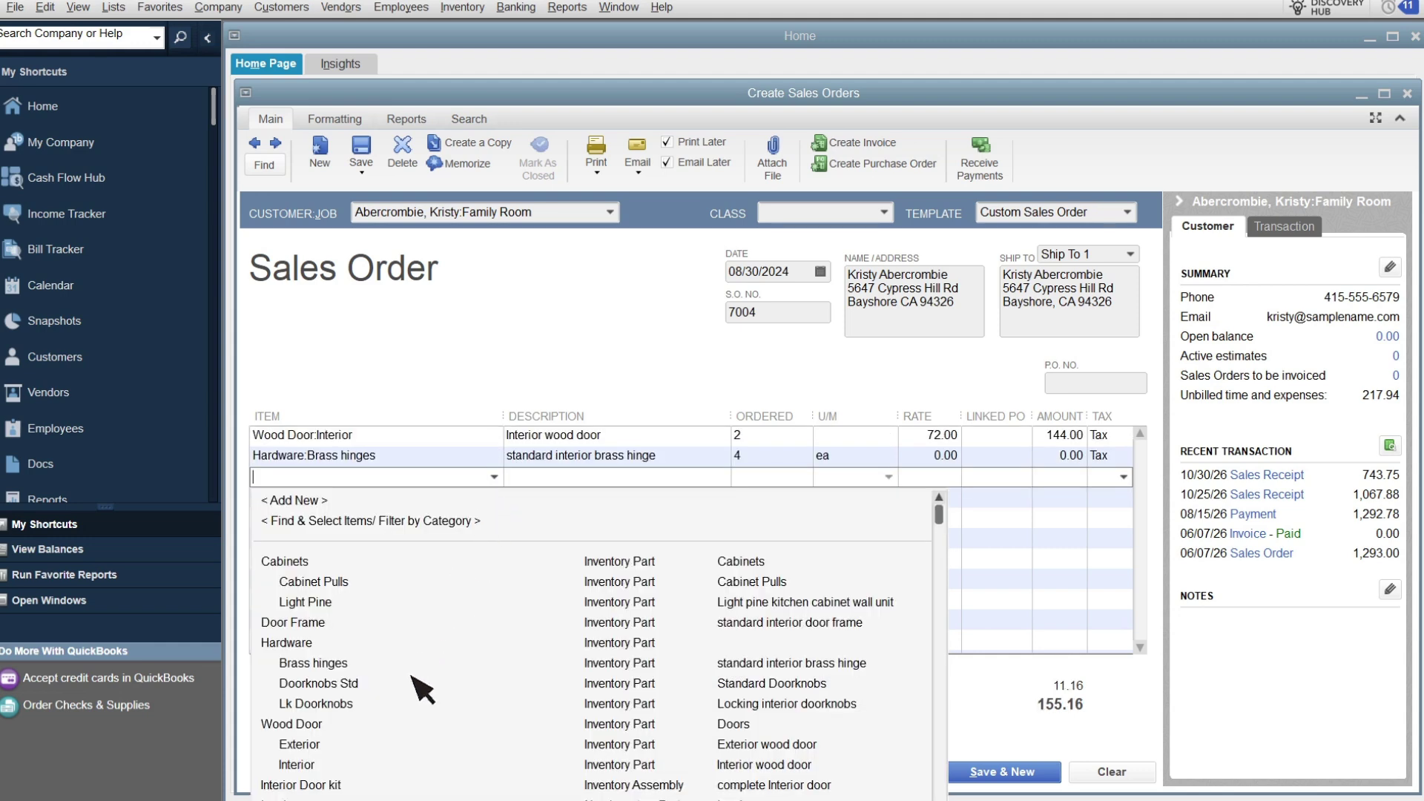
{"action": "left_click", "coordinate": [419, 683]}
{"action": "left_click", "coordinate": [764, 478]}
{"action": "type", "text": "4"}
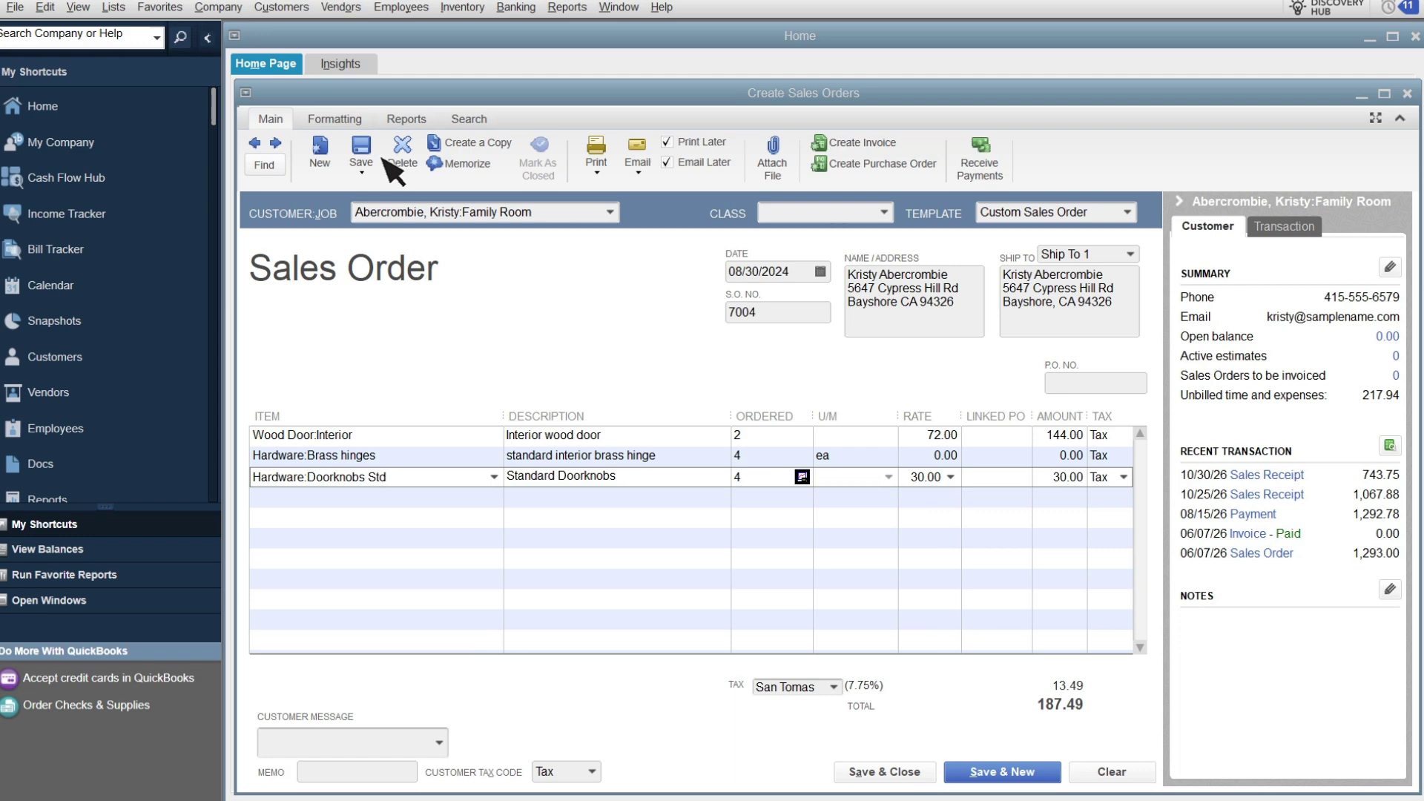
{"action": "left_click", "coordinate": [372, 149]}
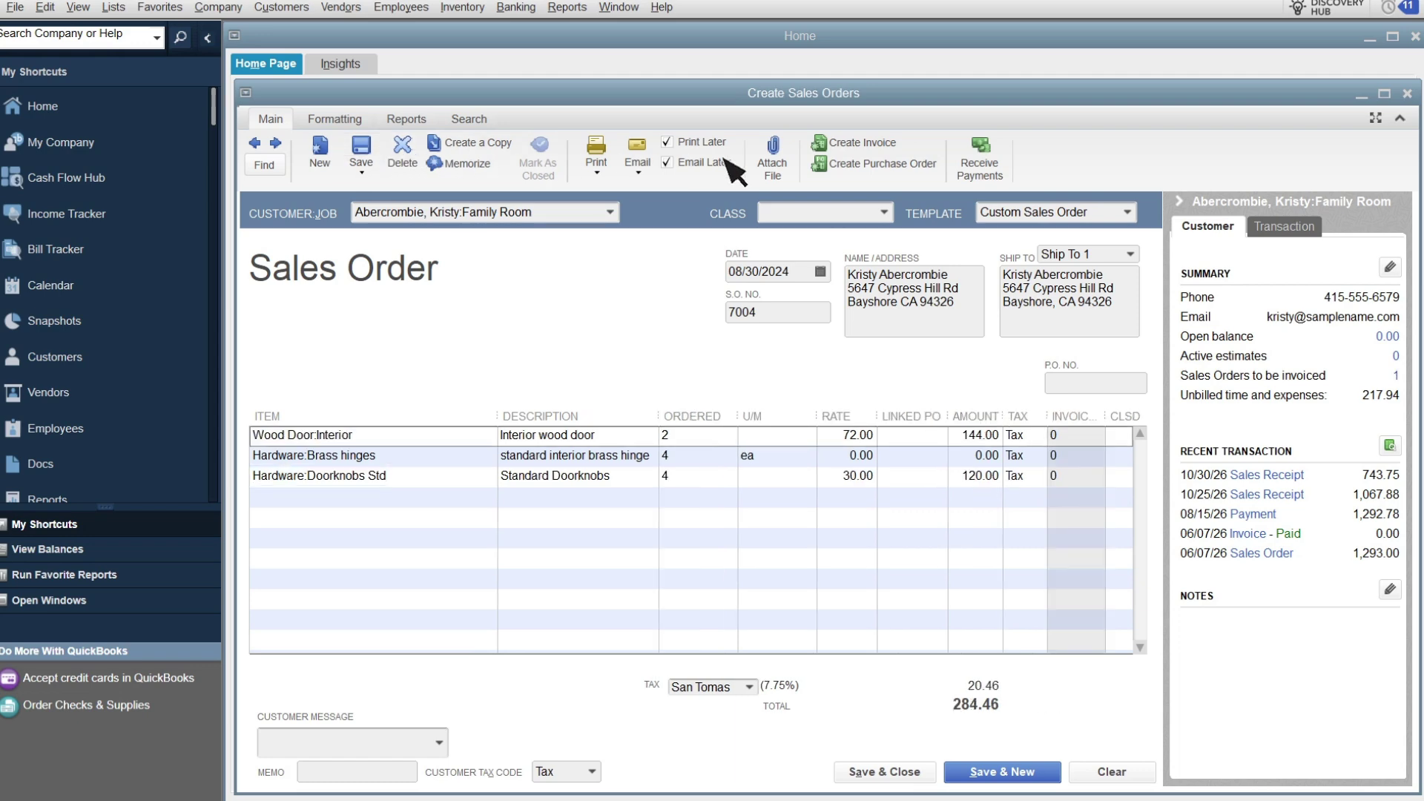
{"action": "left_click", "coordinate": [936, 164]}
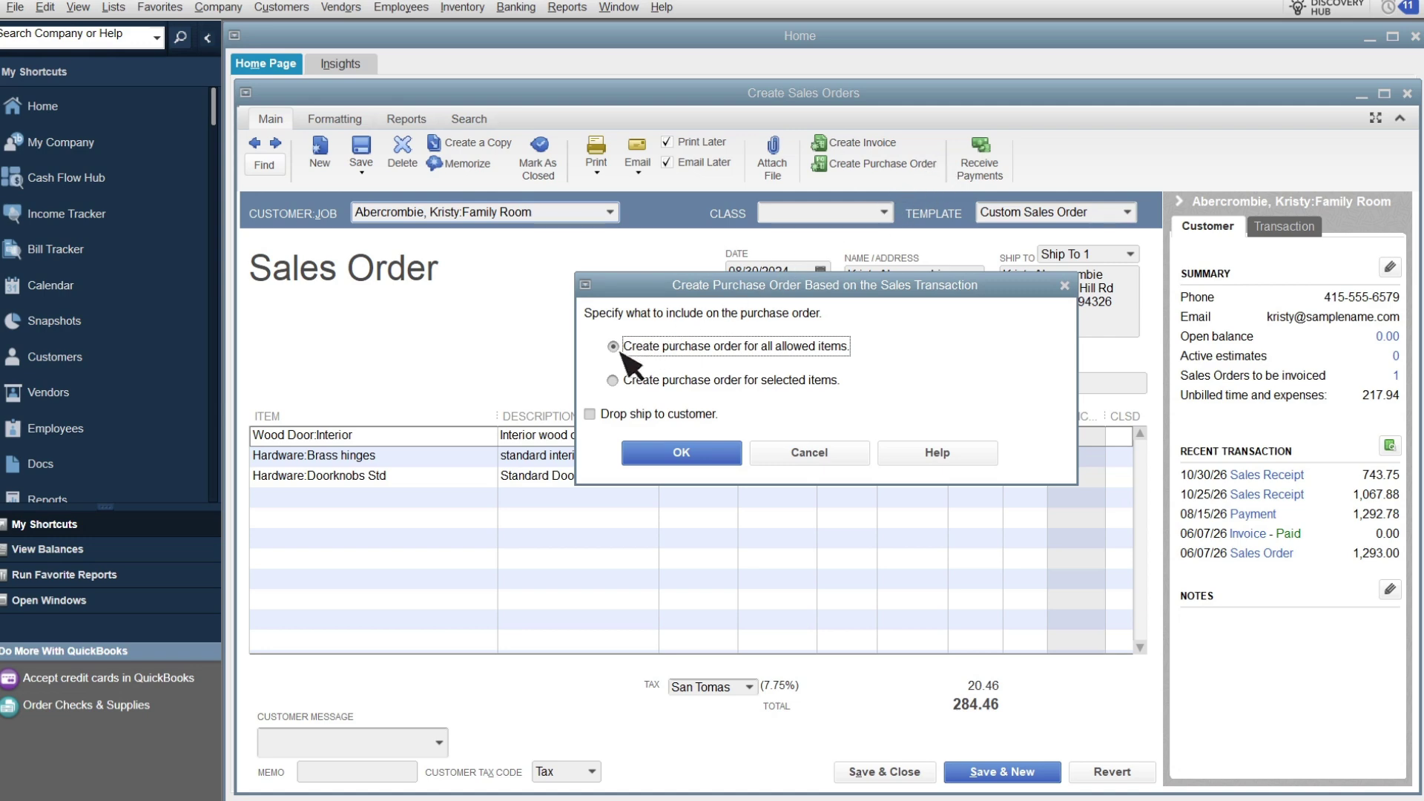
Step: Order selected items only, ticking just the Wood Door:Interior line (quantity 2) for the purchase order
{"action": "left_click", "coordinate": [618, 384]}
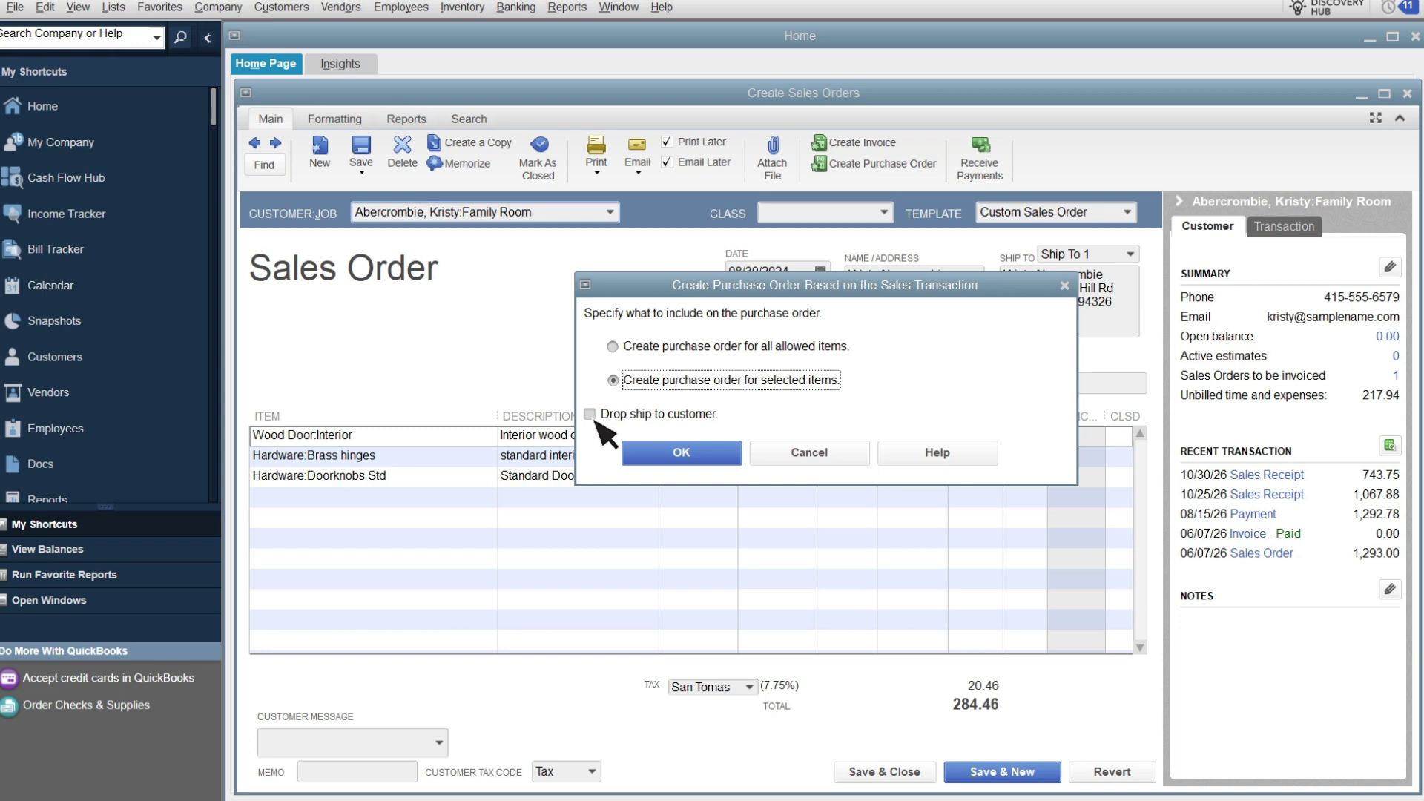
{"action": "left_click", "coordinate": [703, 456]}
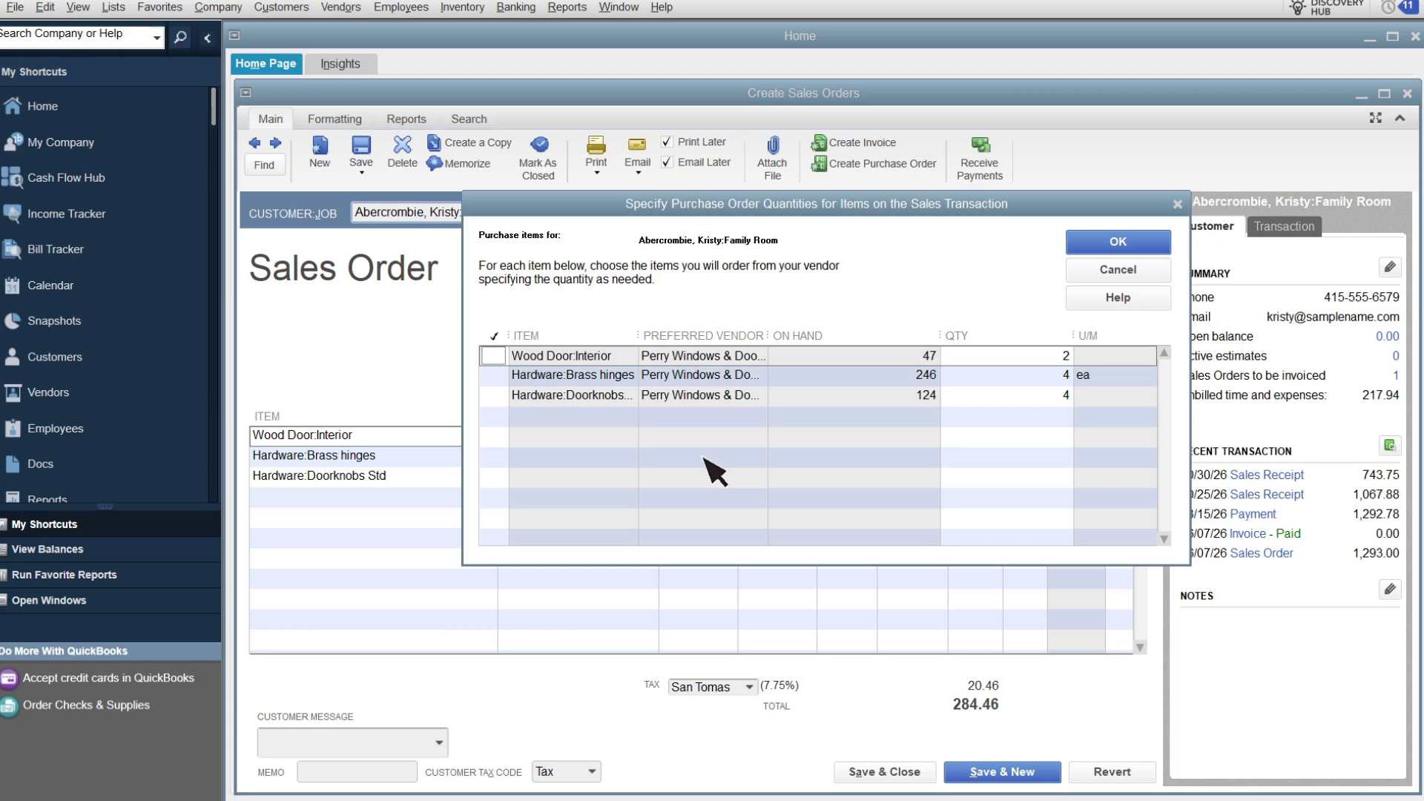
{"action": "left_click", "coordinate": [495, 358]}
{"action": "left_click", "coordinate": [1118, 243]}
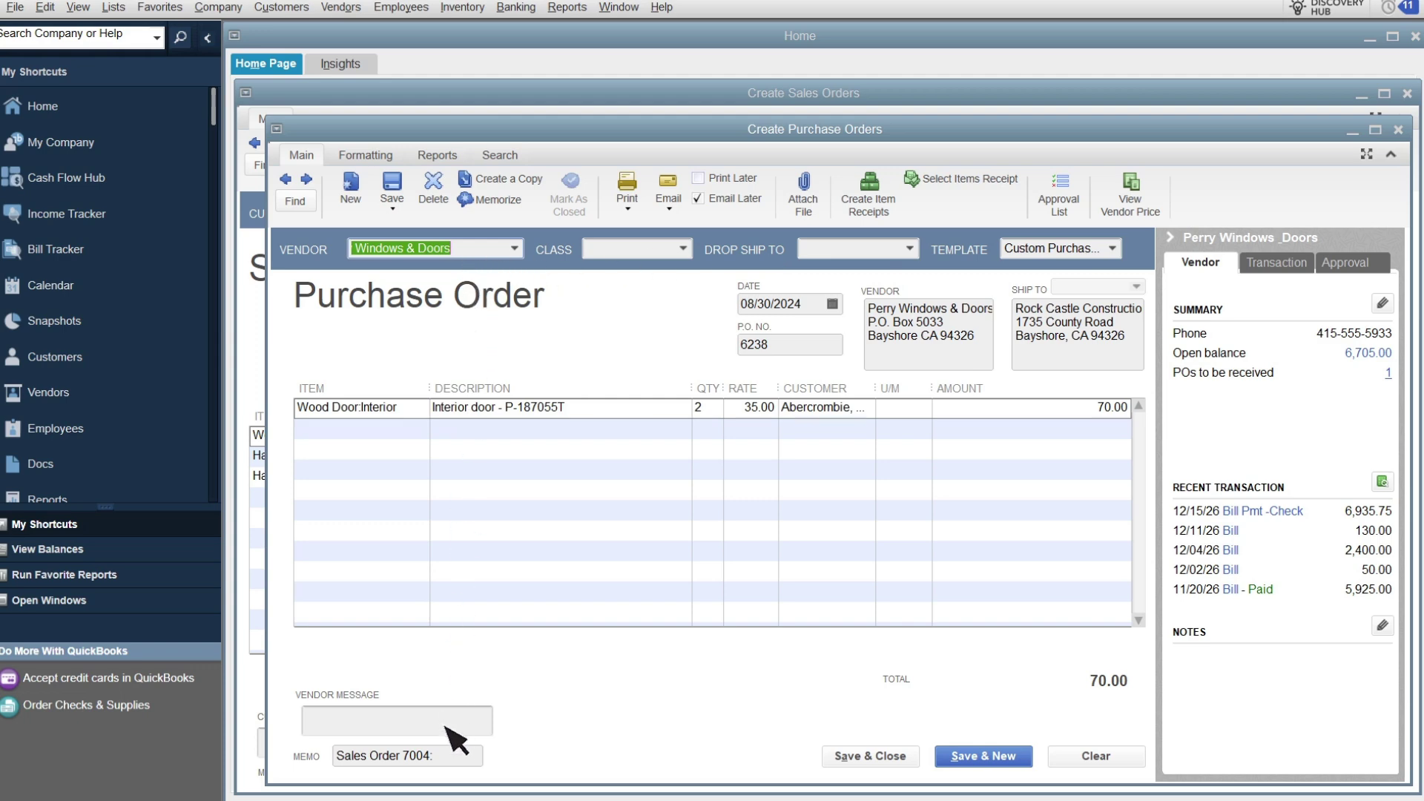
Step: Save purchase order 6238 for 2 interior doors and return to sales order 7004
{"action": "left_click", "coordinate": [399, 185]}
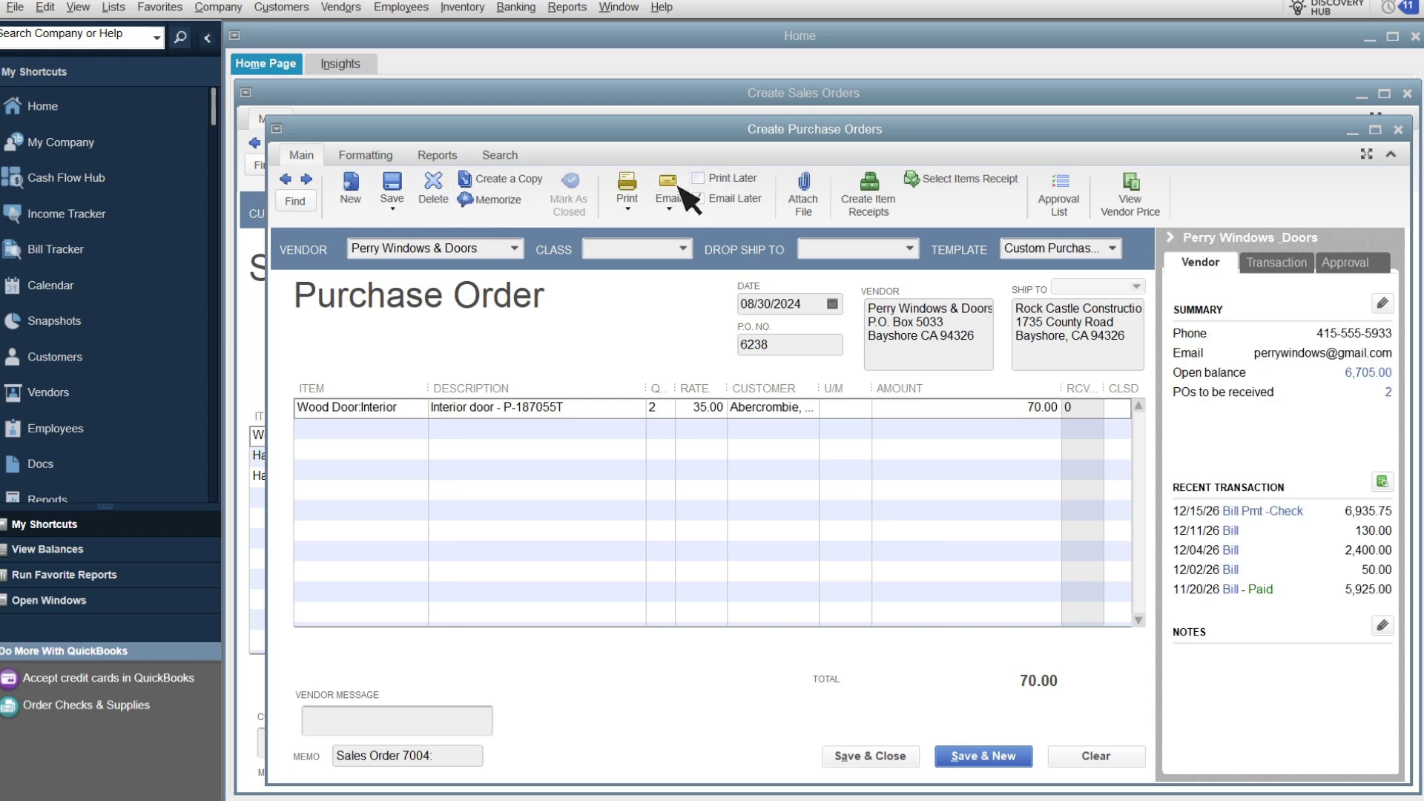
{"action": "left_click", "coordinate": [1398, 130]}
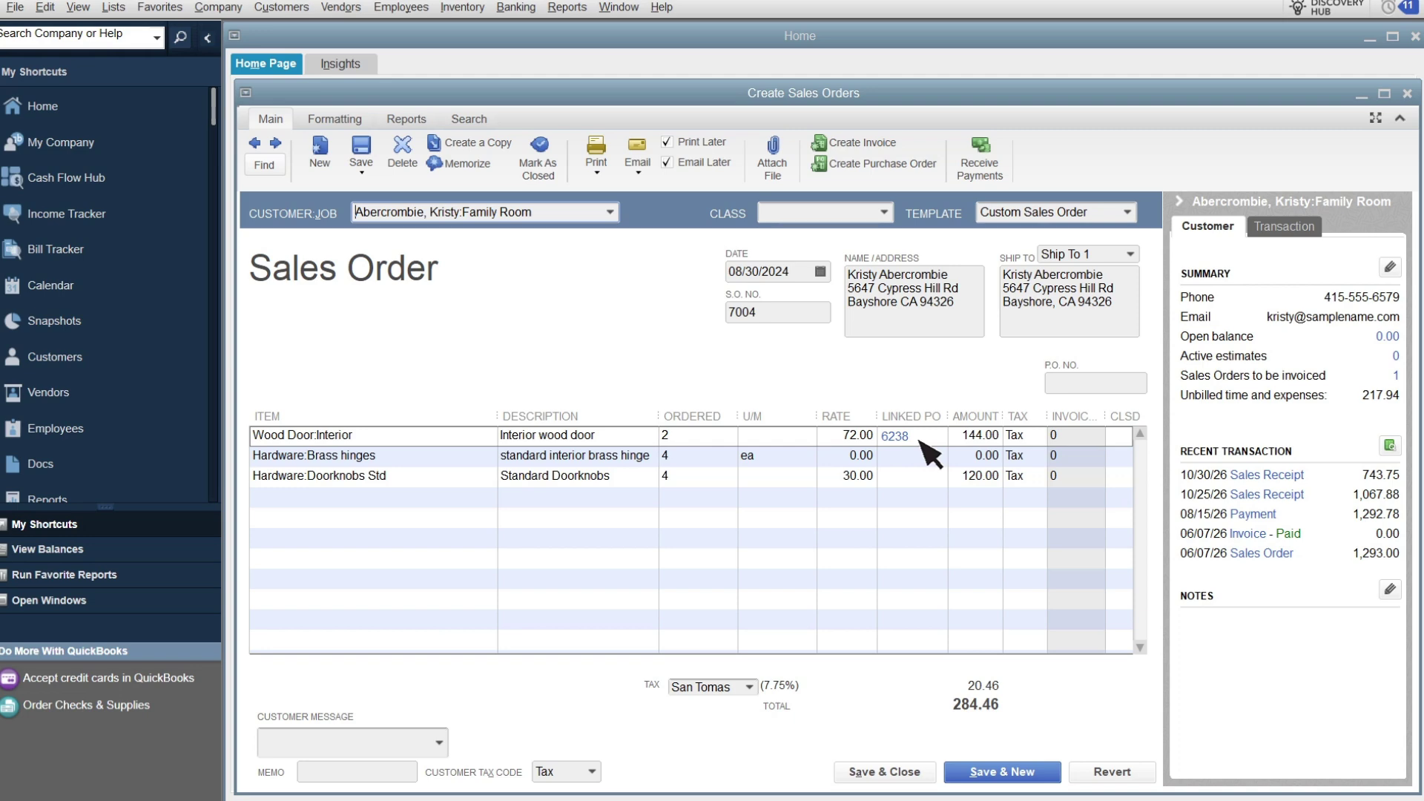
Step: Go back to the Main ribbon and start another purchase order from sales order 7004
{"action": "left_click", "coordinate": [334, 120]}
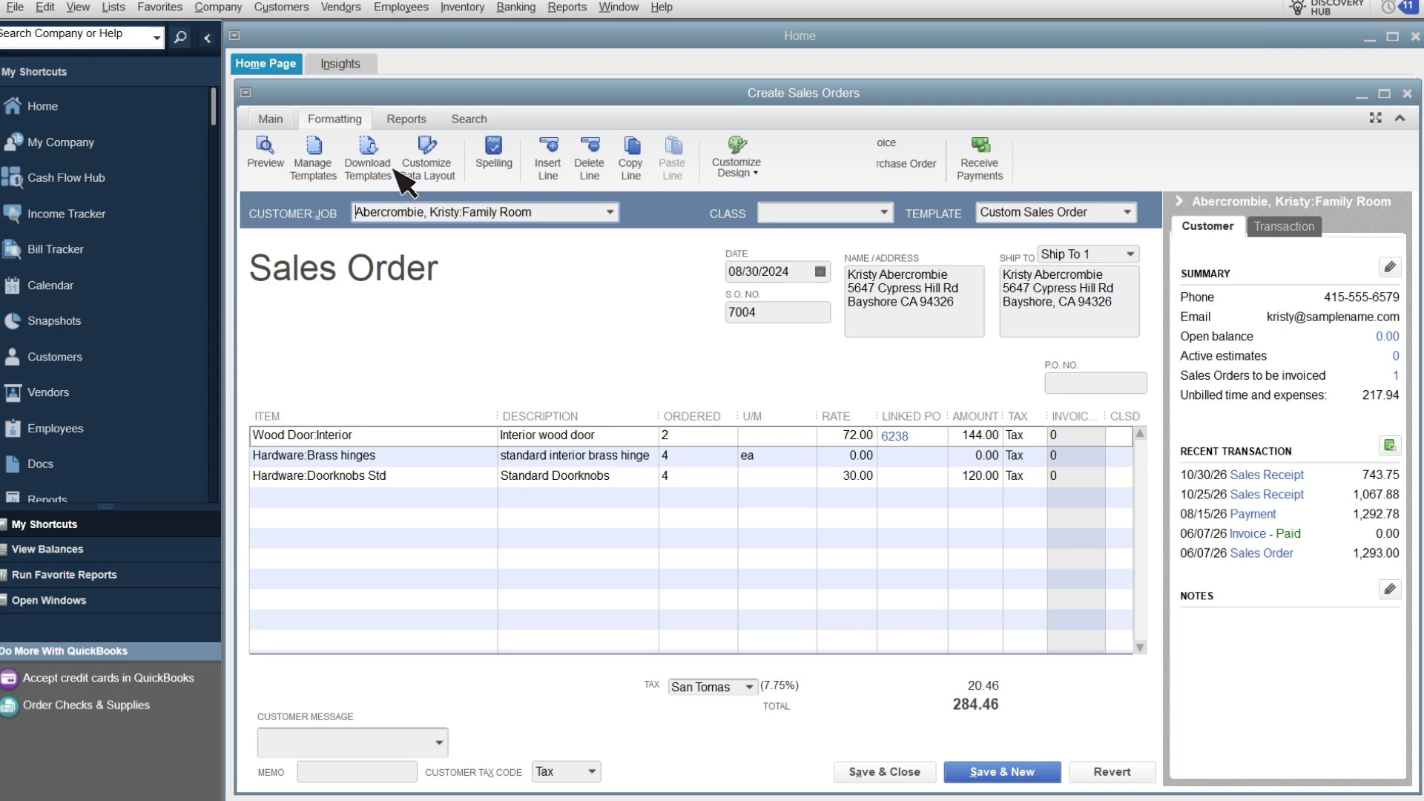
{"action": "left_click", "coordinate": [286, 125]}
{"action": "left_click", "coordinate": [882, 165]}
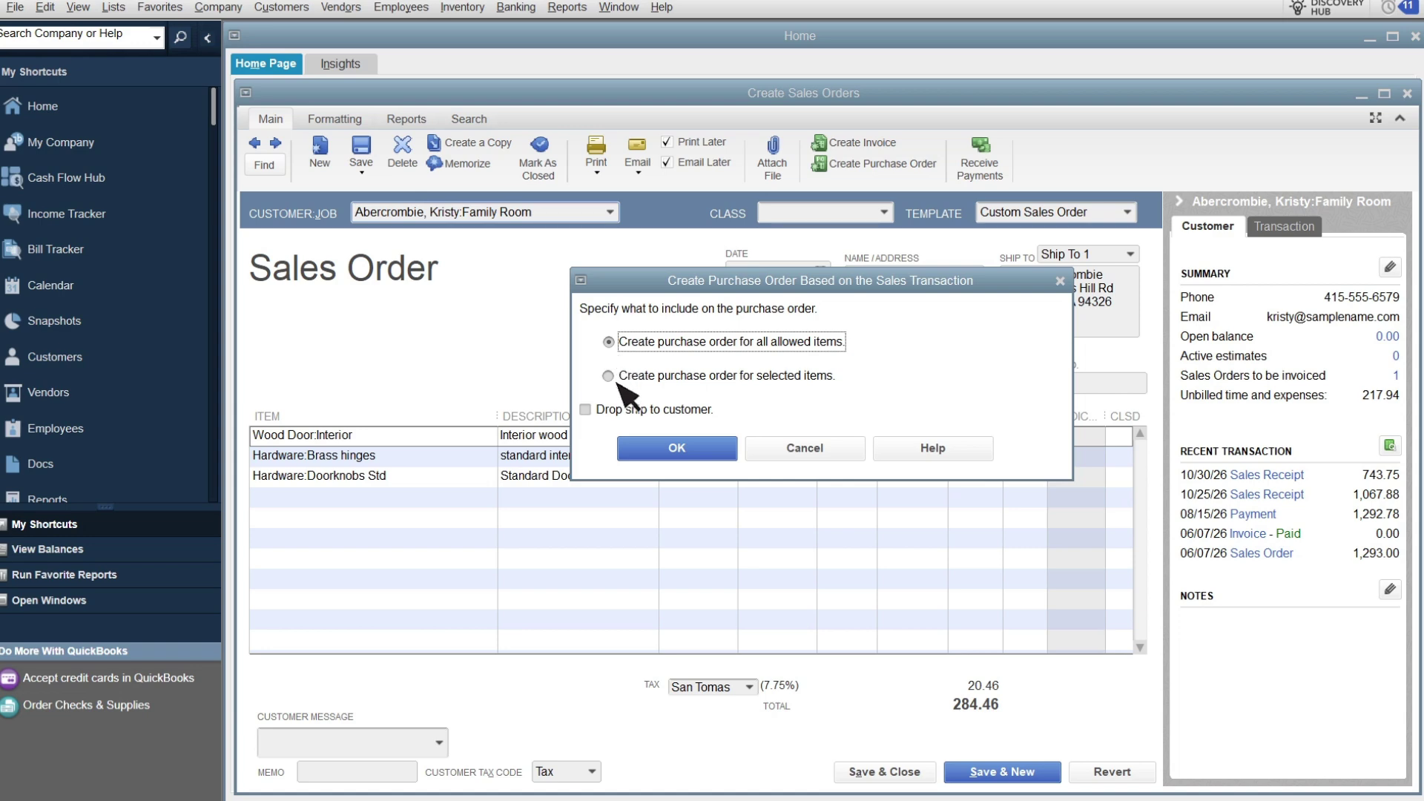
Step: Create and save purchase order 6239 for 4 Brass hinges, then open it from the sales order to verify
{"action": "left_click", "coordinate": [618, 389]}
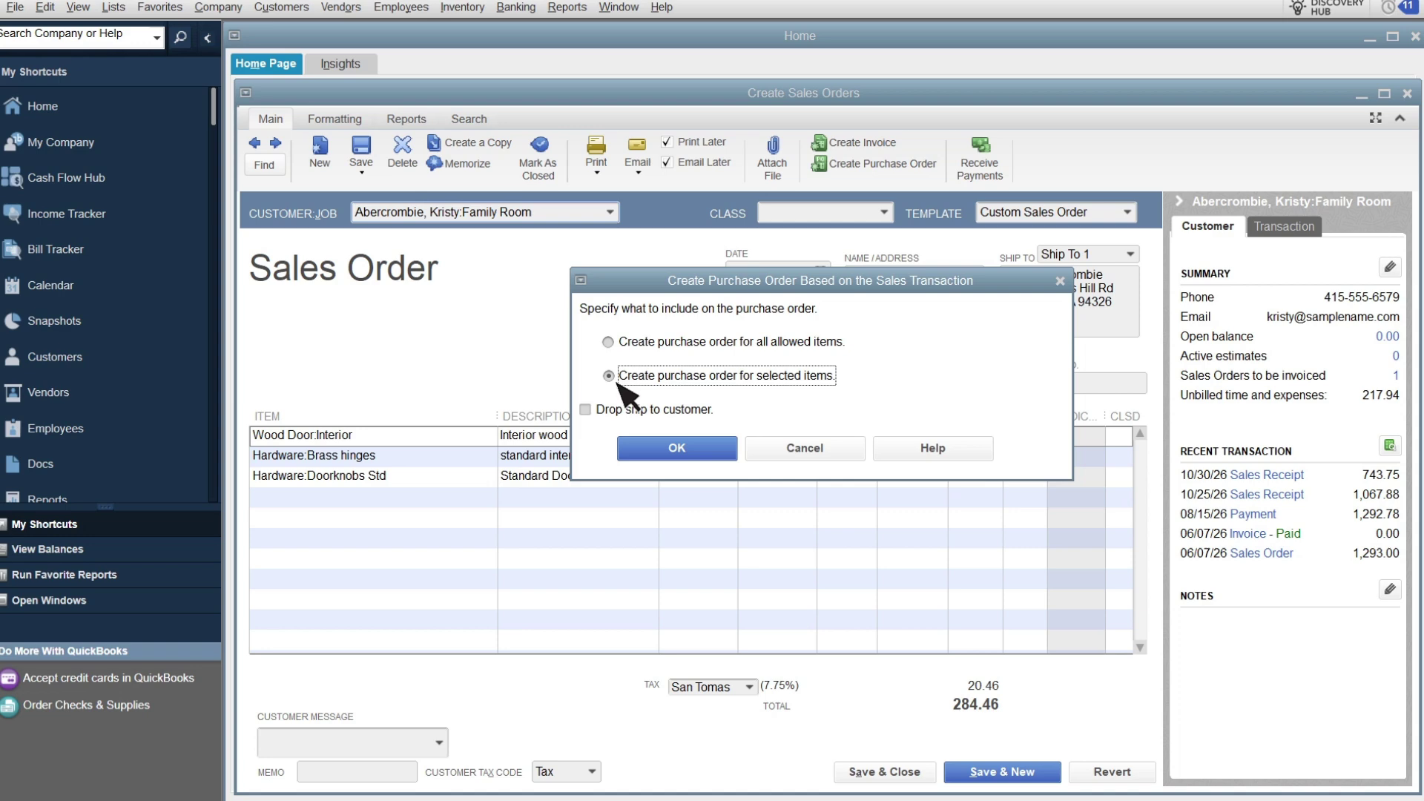
{"action": "left_click", "coordinate": [680, 448]}
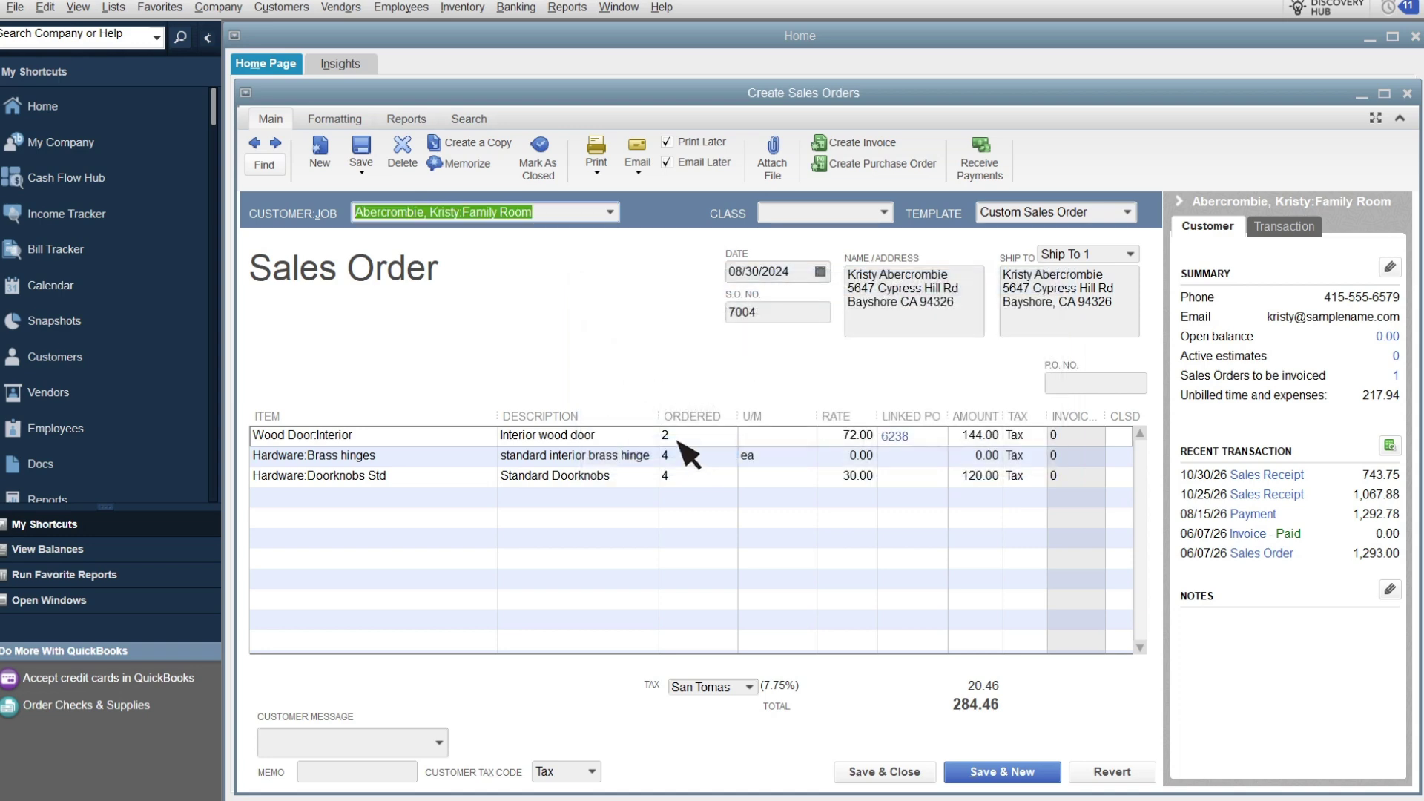
{"action": "left_click", "coordinate": [490, 371]}
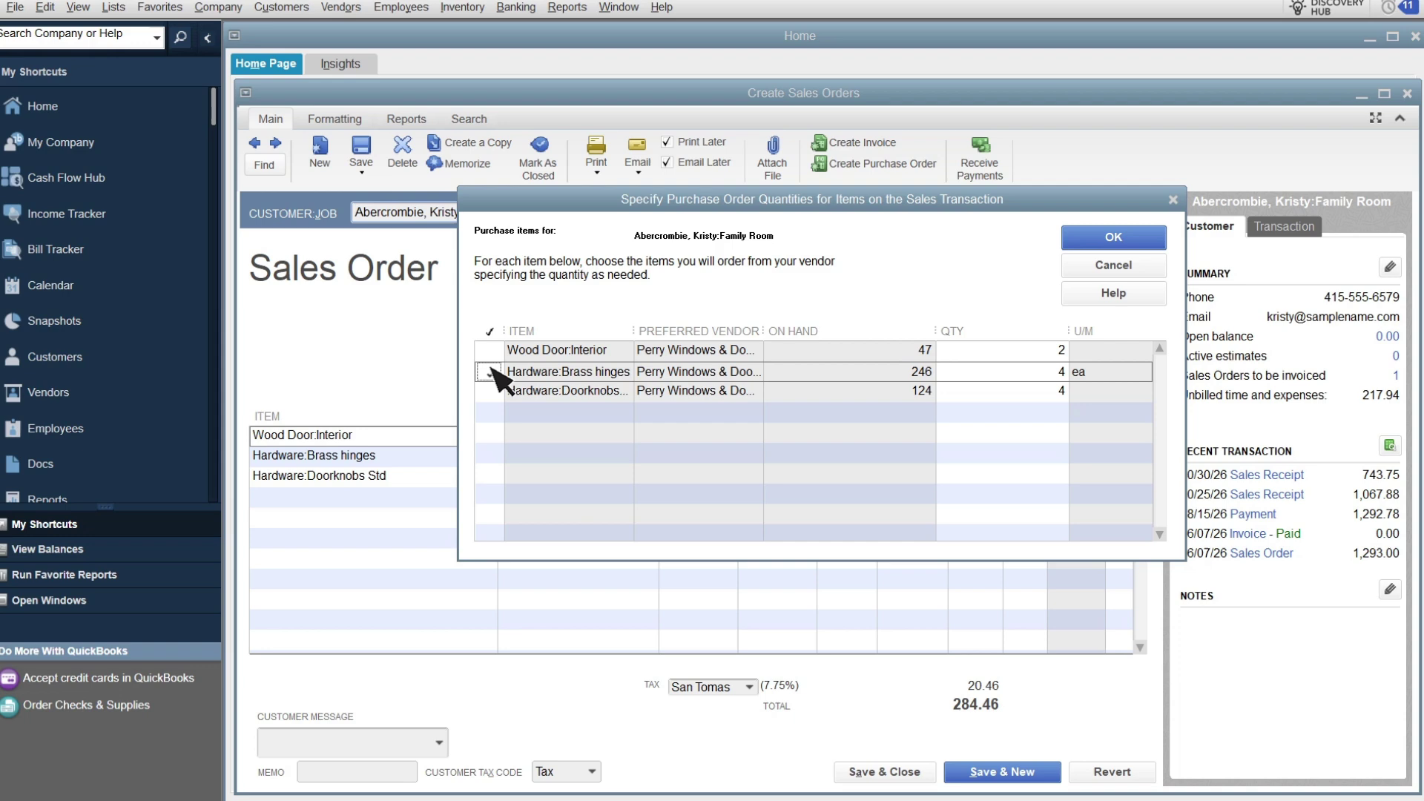
{"action": "left_click", "coordinate": [1150, 241]}
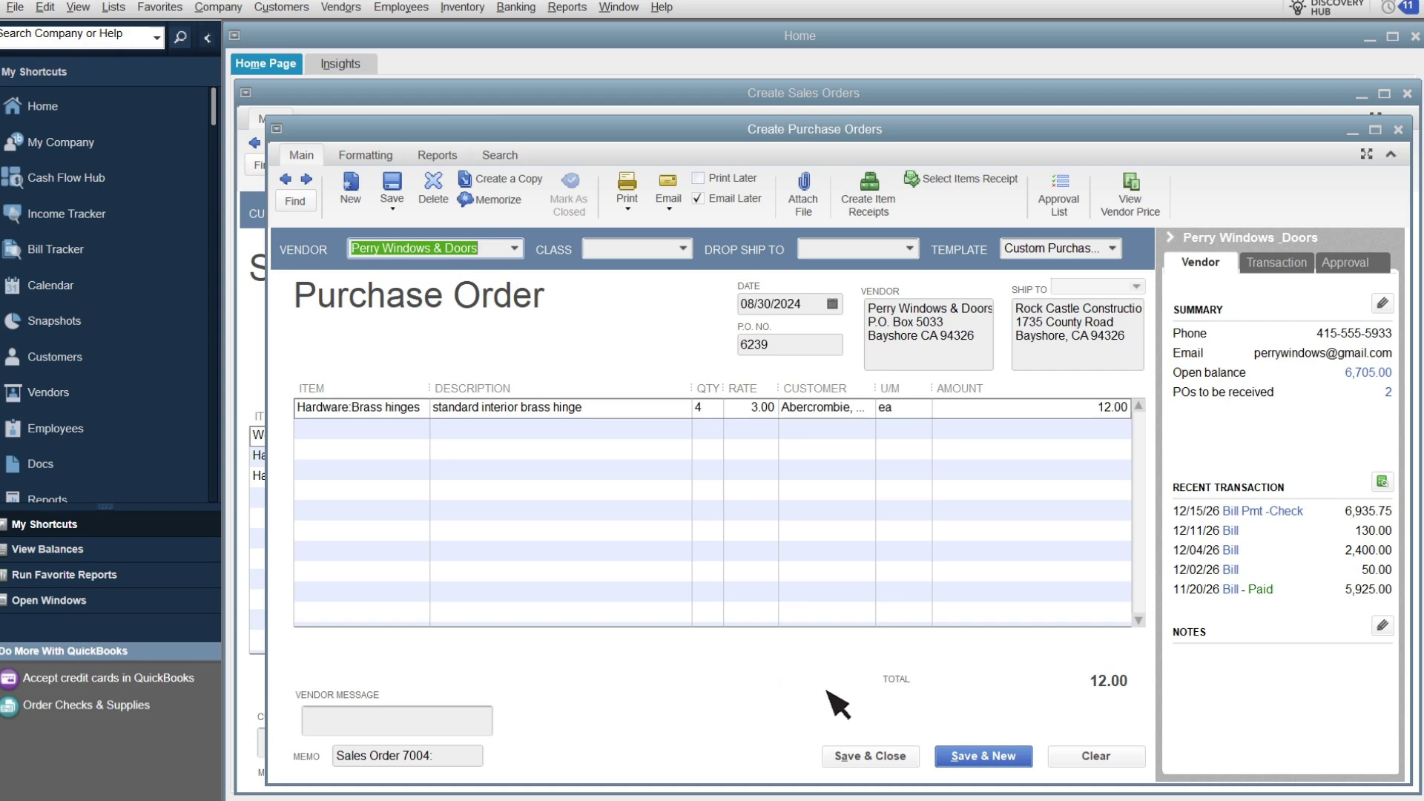
{"action": "left_click", "coordinate": [914, 754]}
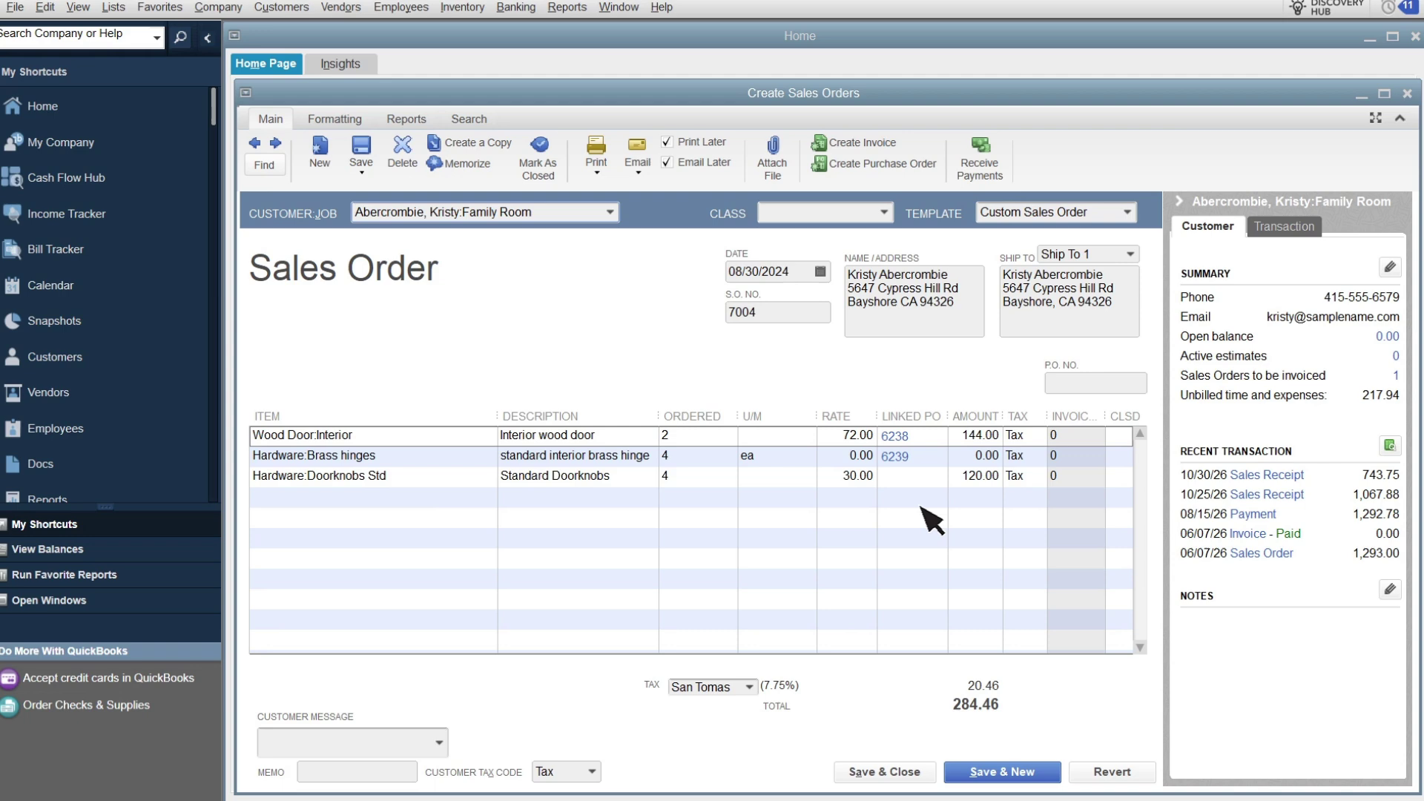
{"action": "left_click", "coordinate": [906, 452]}
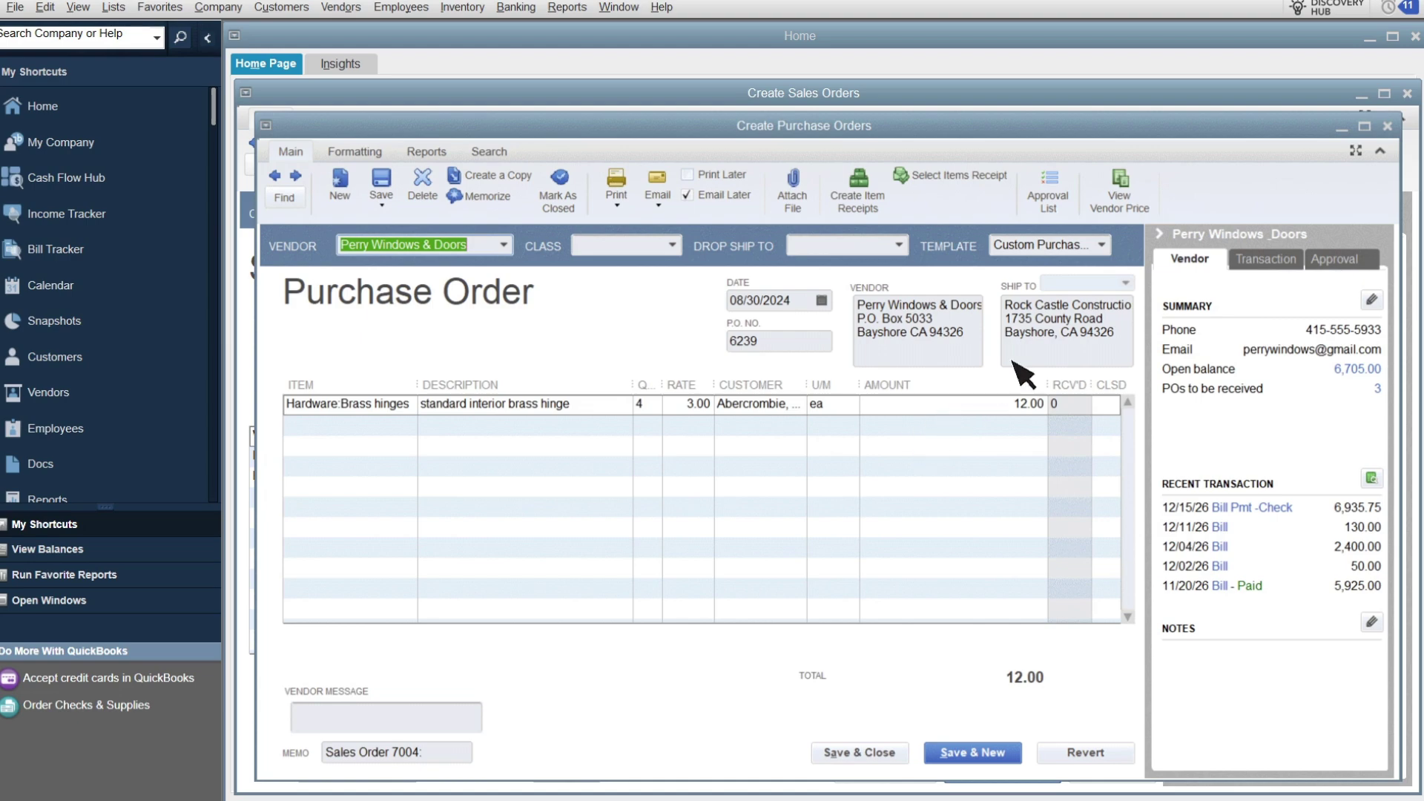
{"action": "left_click", "coordinate": [1388, 126]}
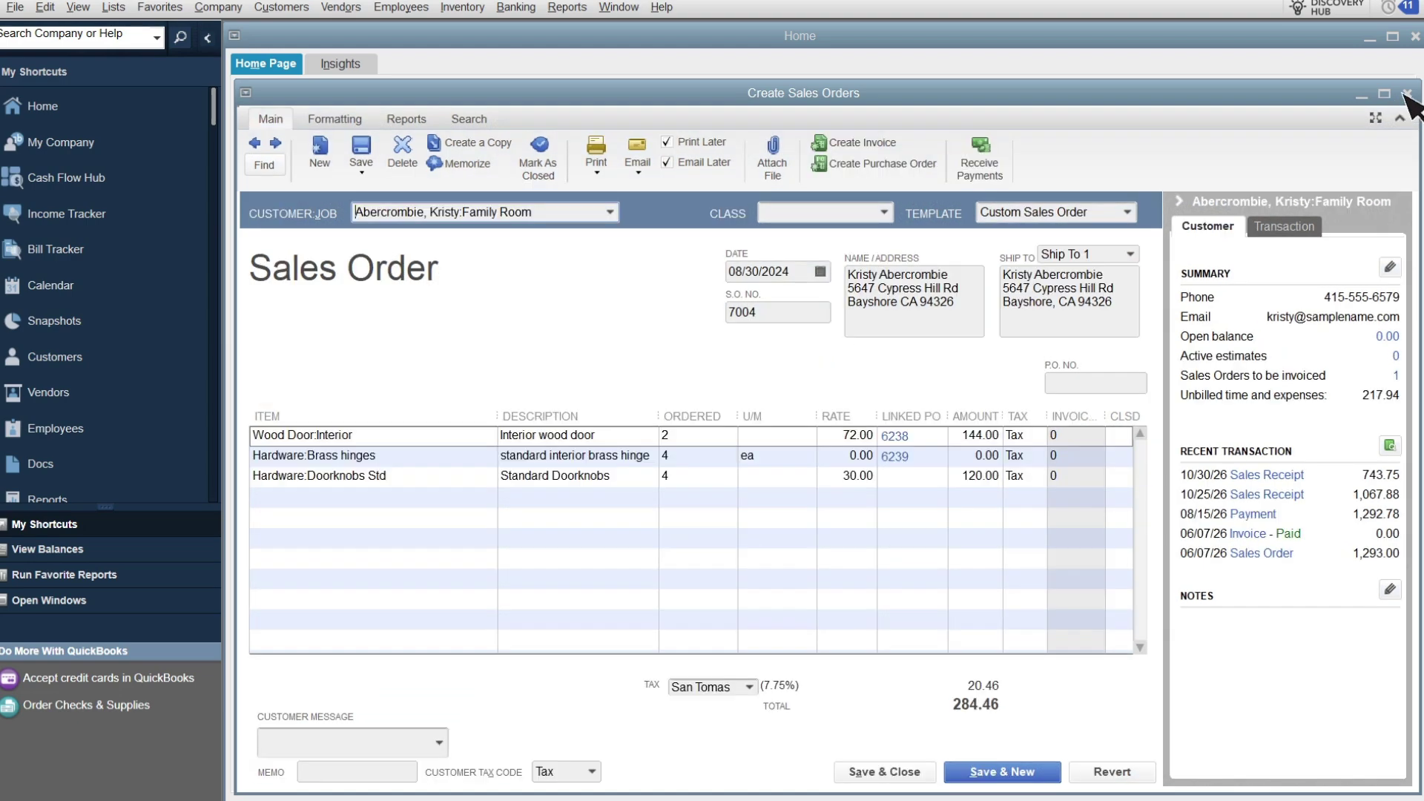
Step: Close sales order 7004 and run Reports > Sales > Sales Orders Linked to Purchase Orders
{"action": "left_click", "coordinate": [1406, 94]}
{"action": "left_click", "coordinate": [570, 7]}
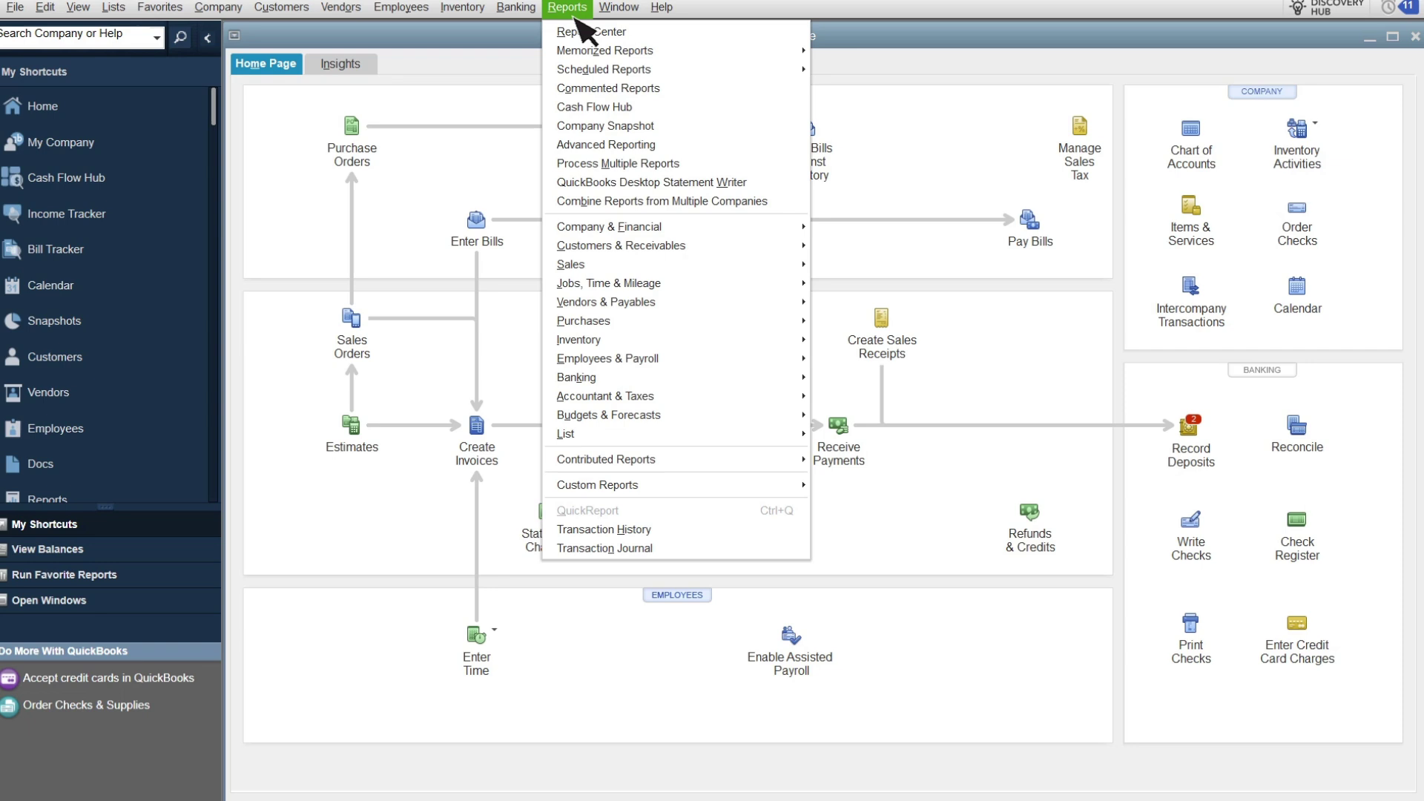
{"action": "mouse_move", "coordinate": [741, 265]}
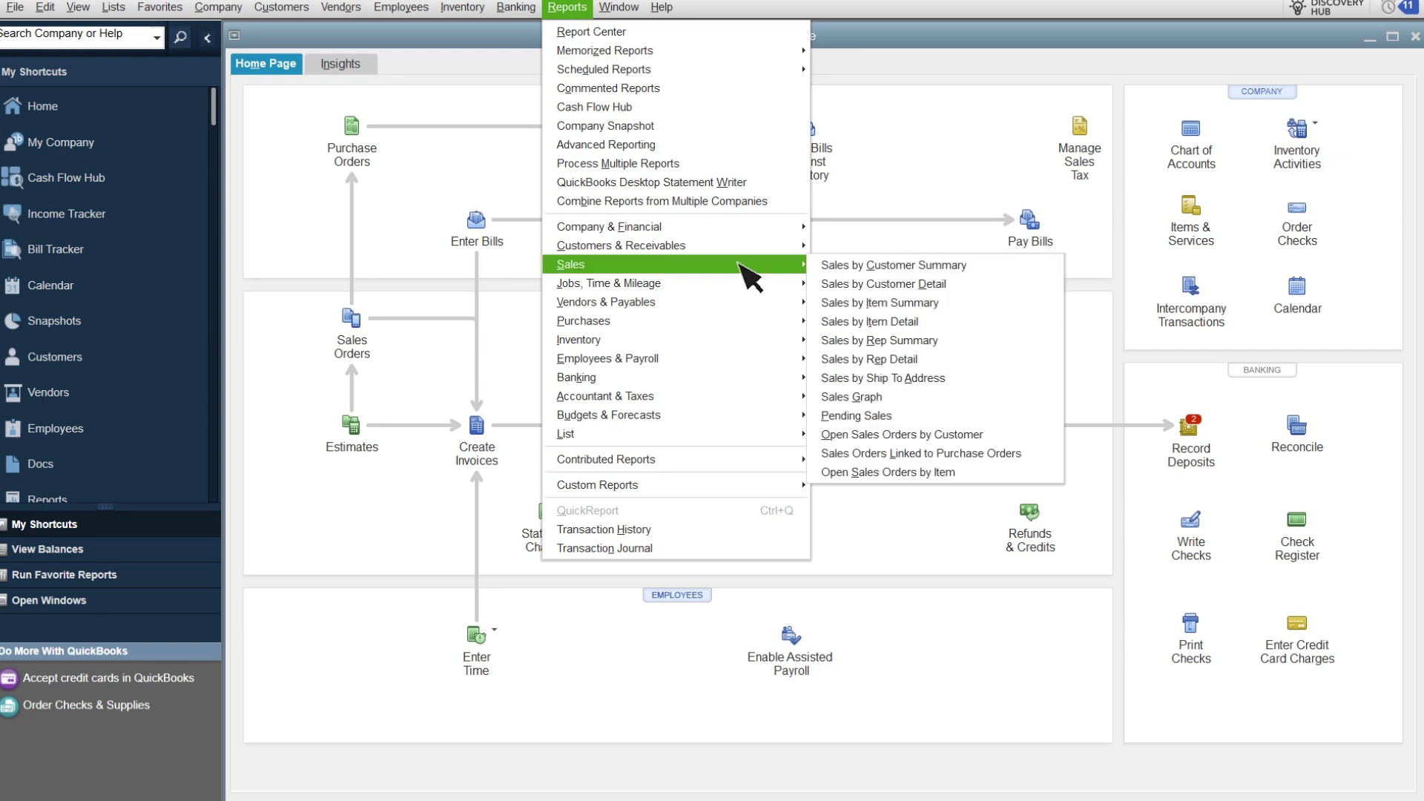
{"action": "left_click", "coordinate": [1035, 464]}
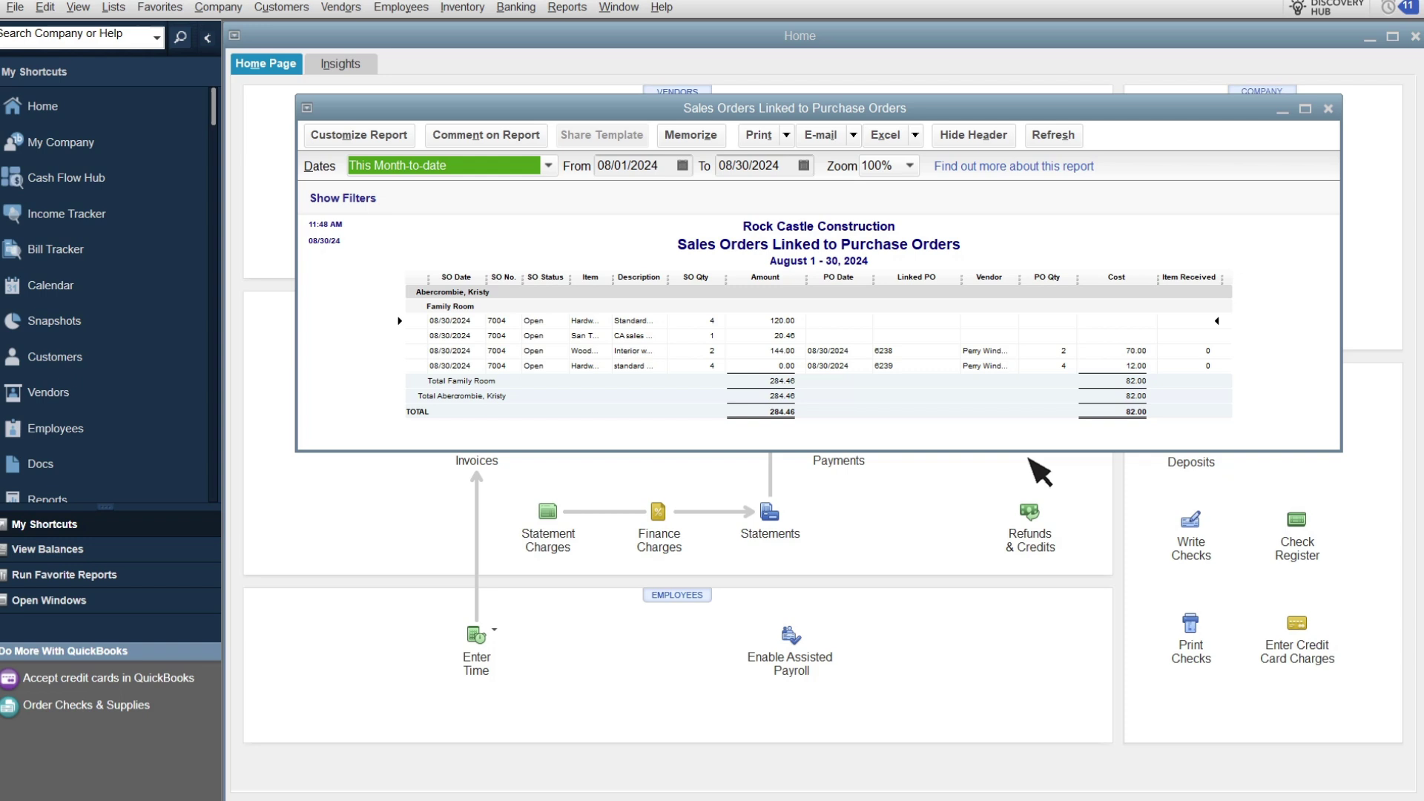